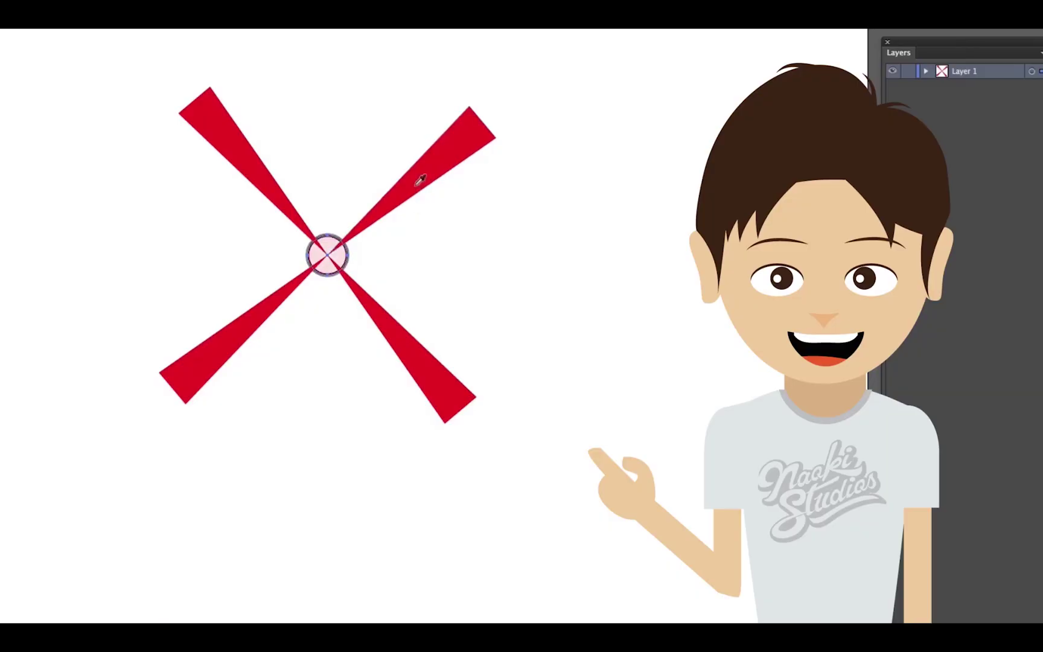
pyautogui.rightClick(342, 265)
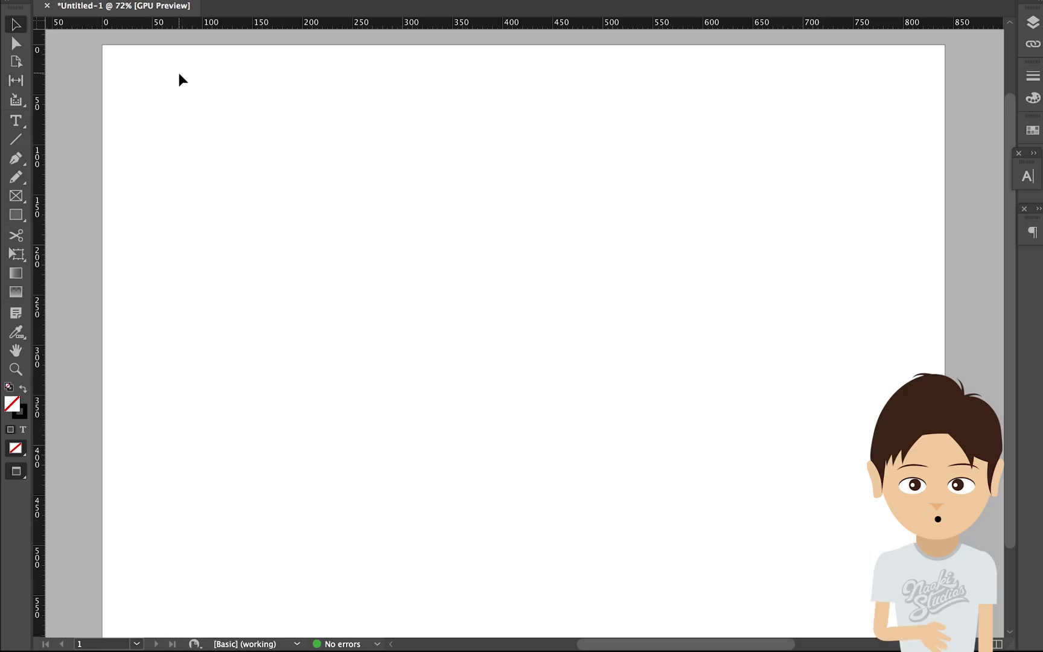
# Step: Create a Basic Table with 7 body rows and 8 columns, about 515 px wide, near the page's upper-left corner
pyautogui.click(18, 121)
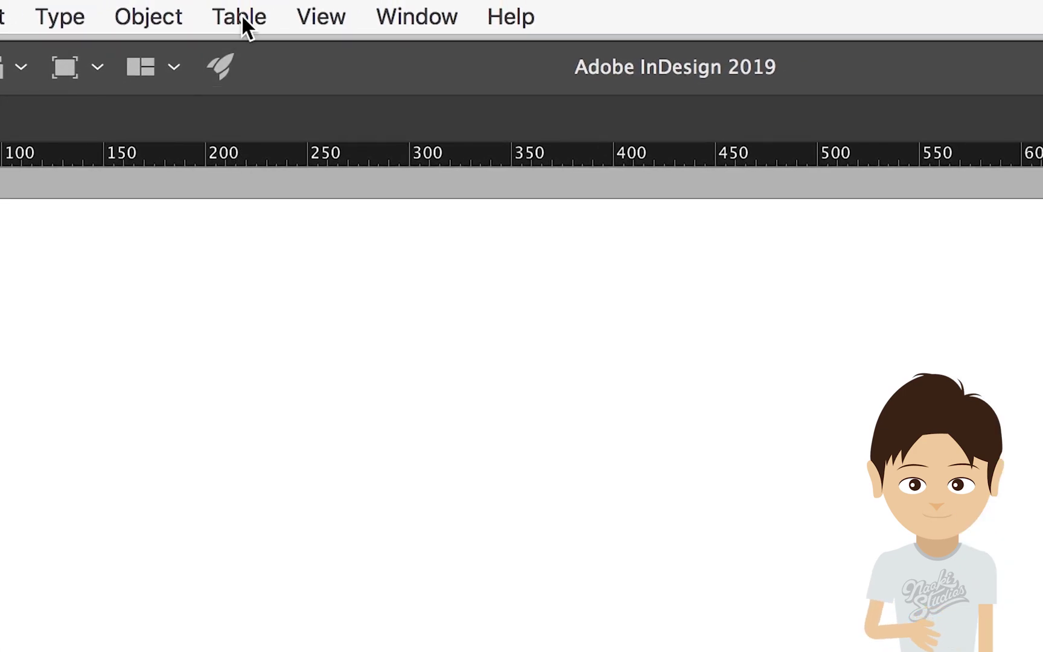
pyautogui.click(245, 18)
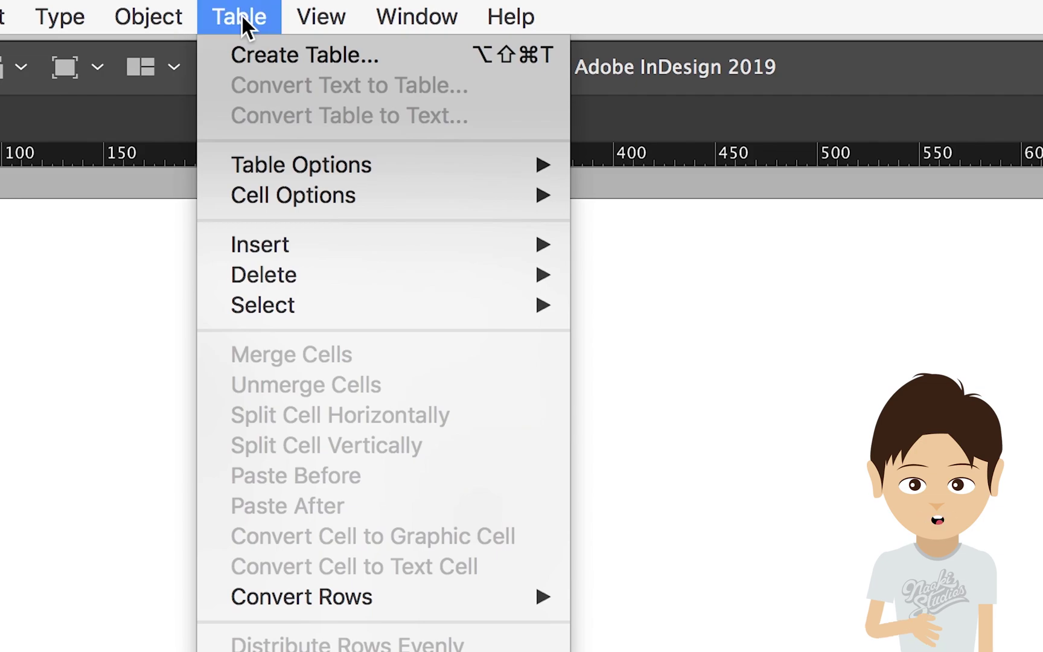
pyautogui.click(263, 54)
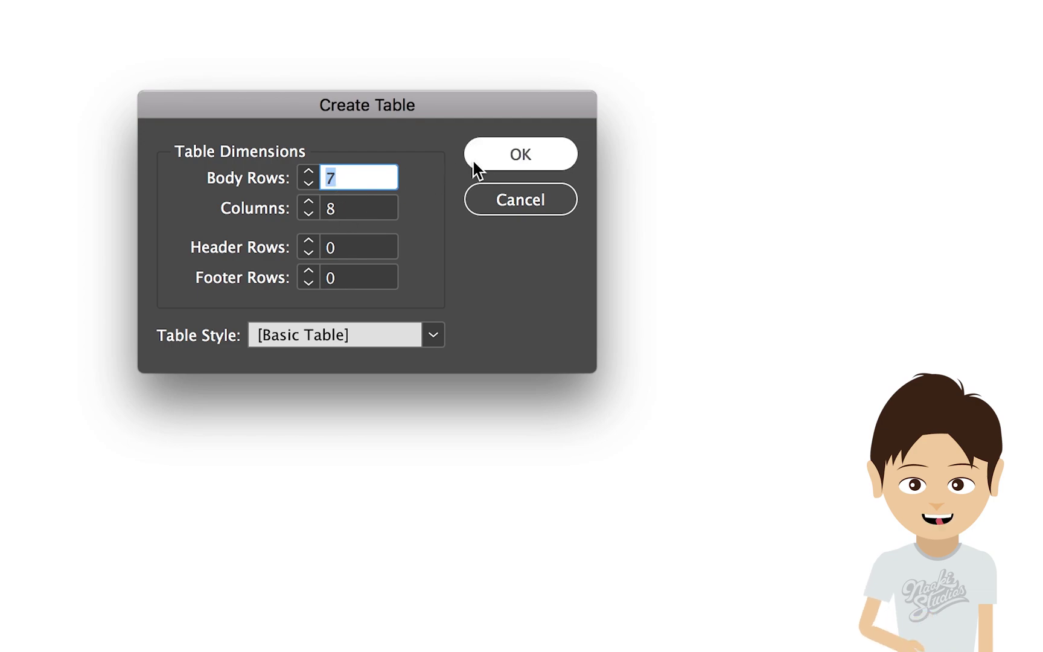
pyautogui.click(502, 161)
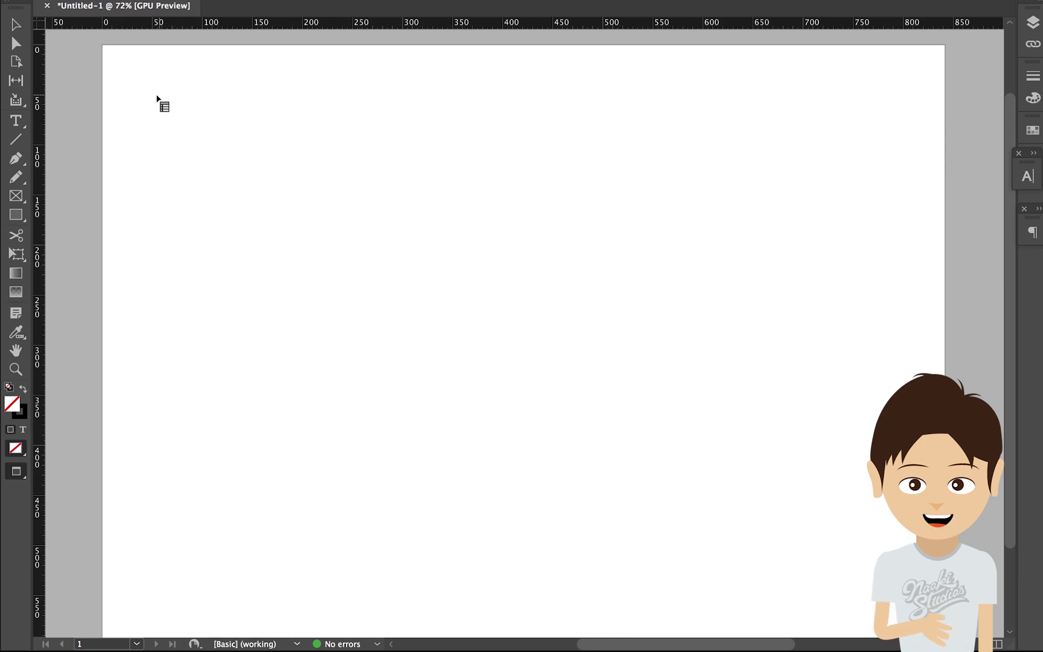
pyautogui.moveTo(154, 95); pyautogui.dragTo(670, 408)
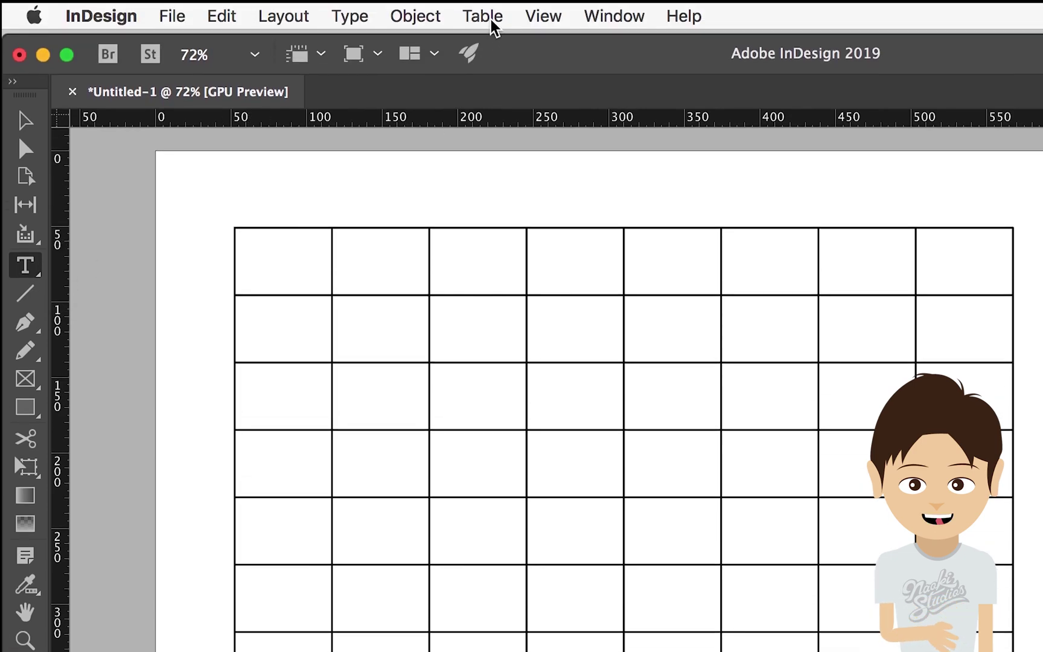
# Step: Reduce the table to 4 body rows and 7 columns in its table setup, accepting the deletion of rows and columns
pyautogui.click(493, 18)
pyautogui.moveTo(527, 128)
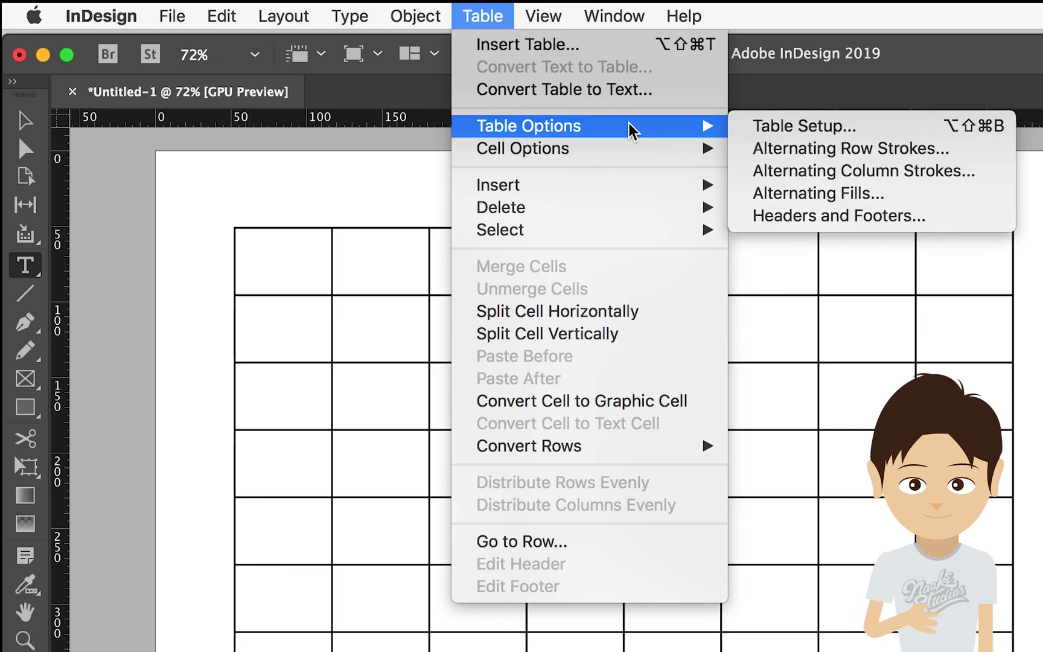
pyautogui.click(843, 134)
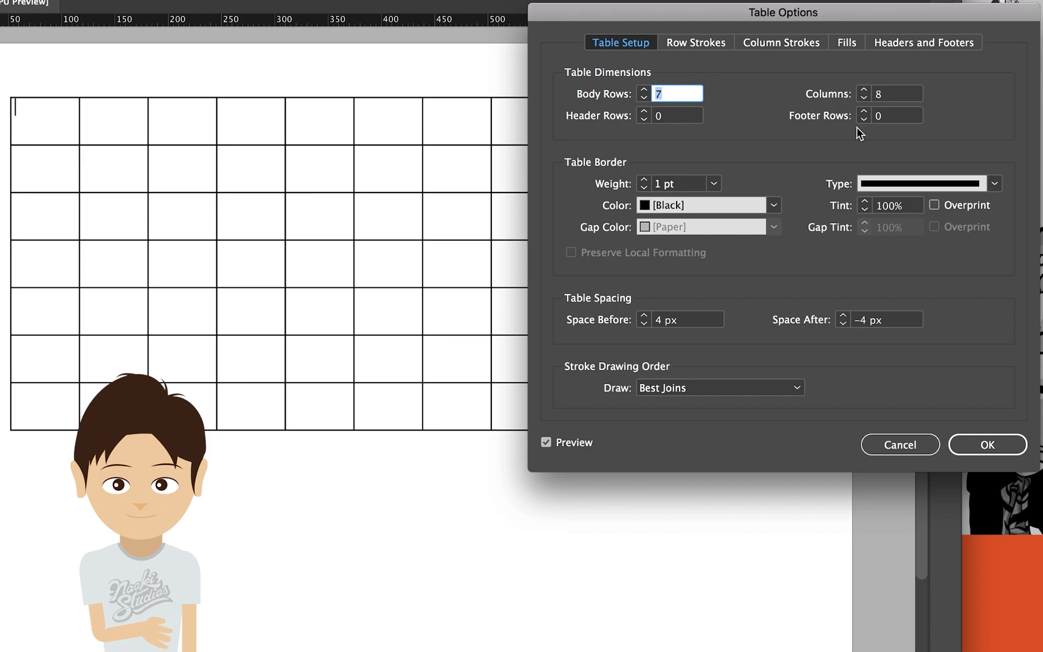
pyautogui.click(644, 97)
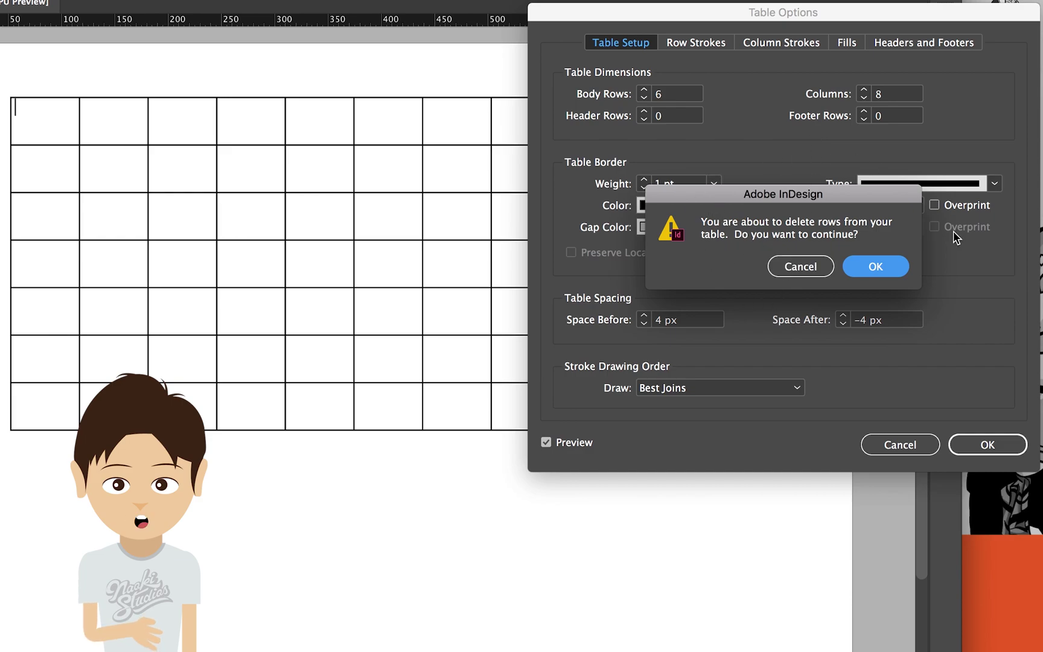
pyautogui.click(878, 269)
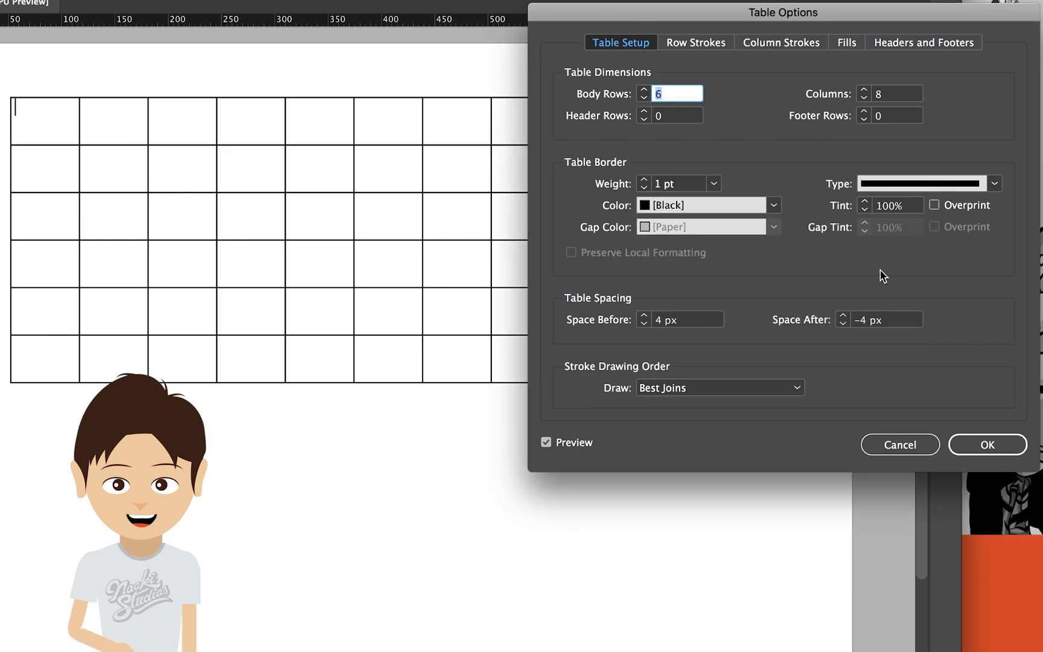
pyautogui.click(644, 98)
pyautogui.click(644, 98)
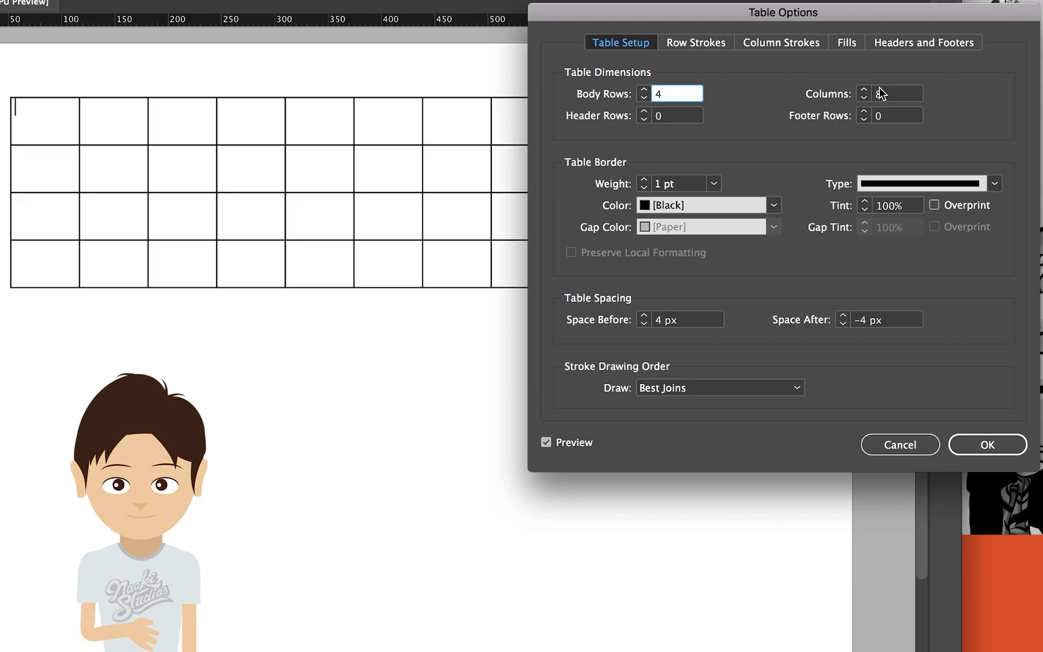
pyautogui.click(864, 99)
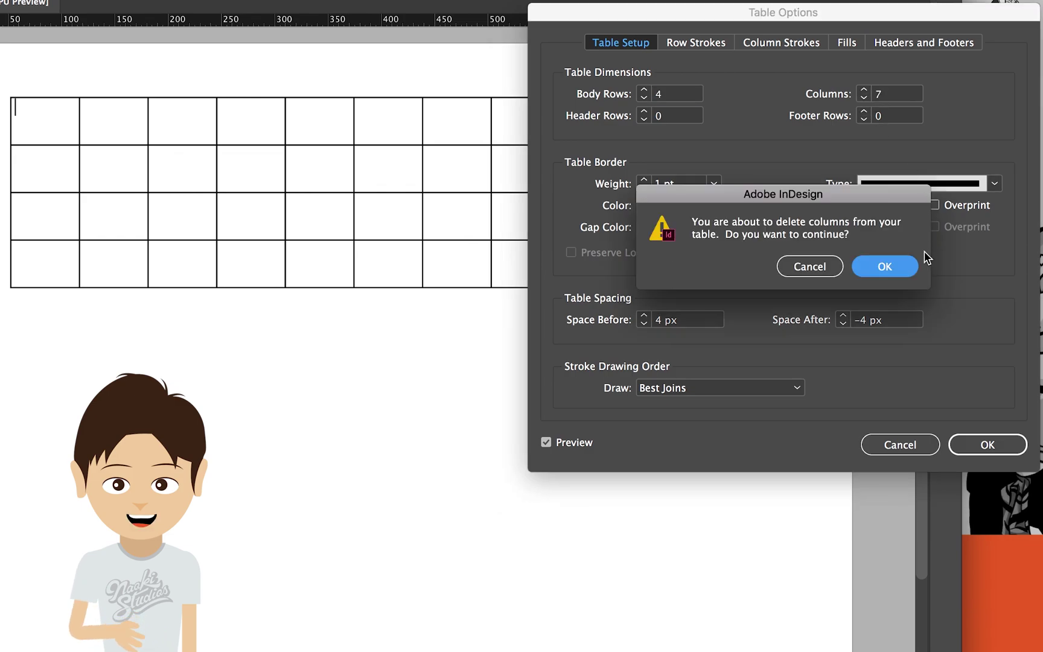
pyautogui.click(894, 269)
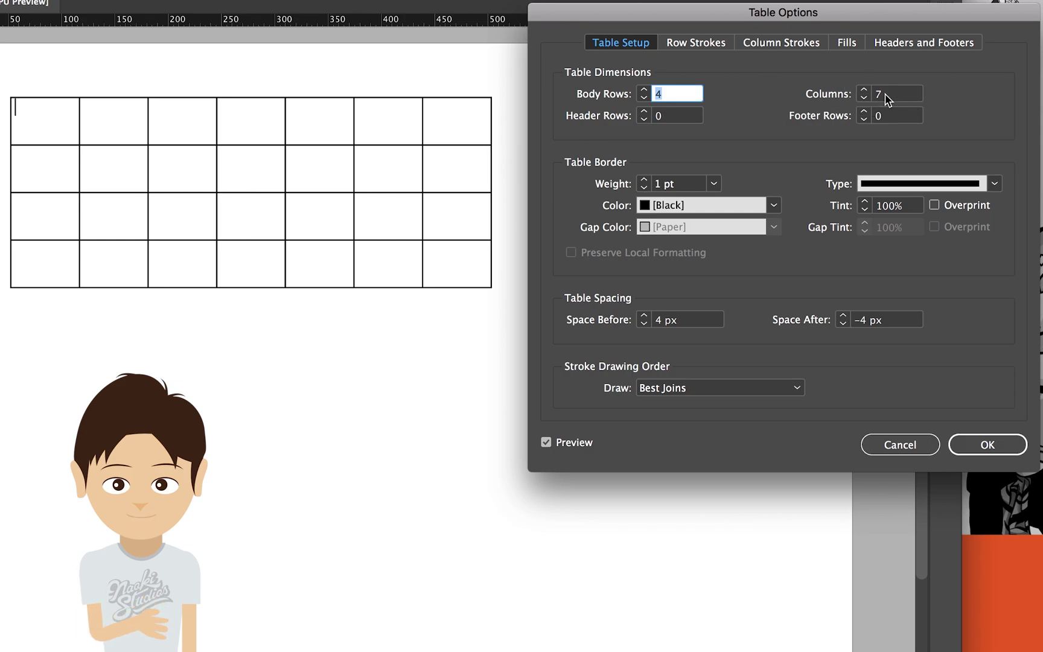
# Step: Apply the Every Other Row alternating pattern to the table's row strokes
pyautogui.click(691, 50)
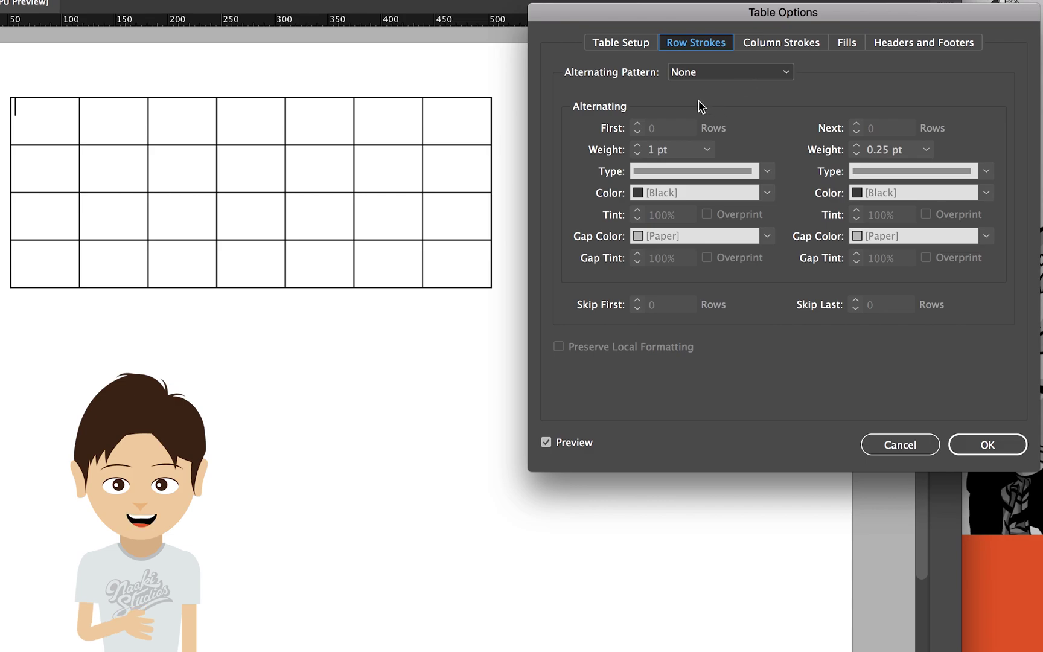
pyautogui.click(787, 71)
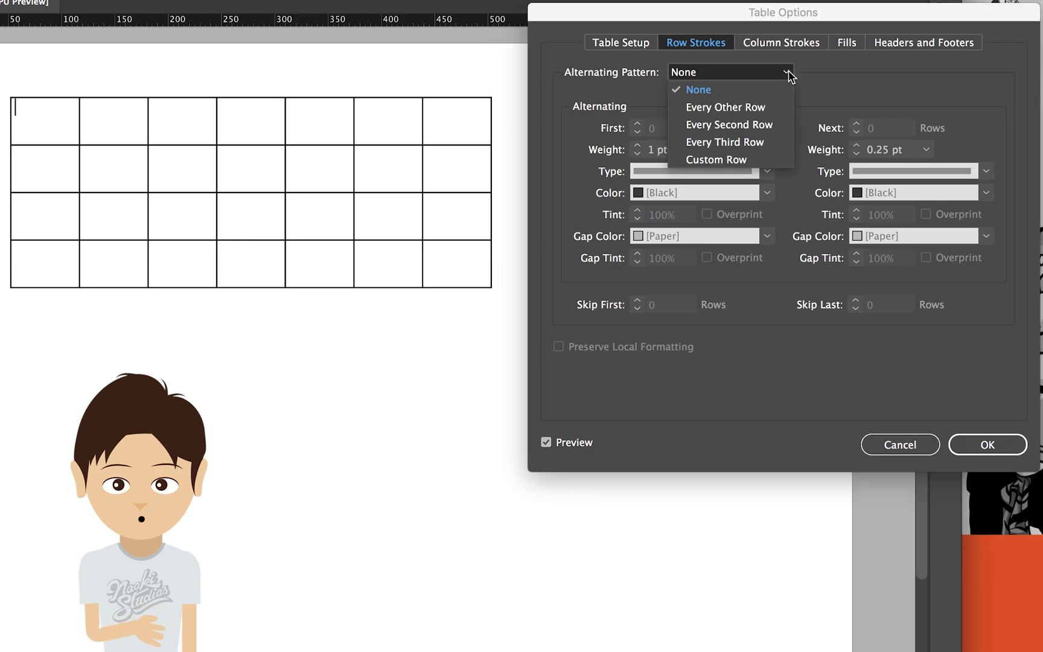
pyautogui.click(760, 109)
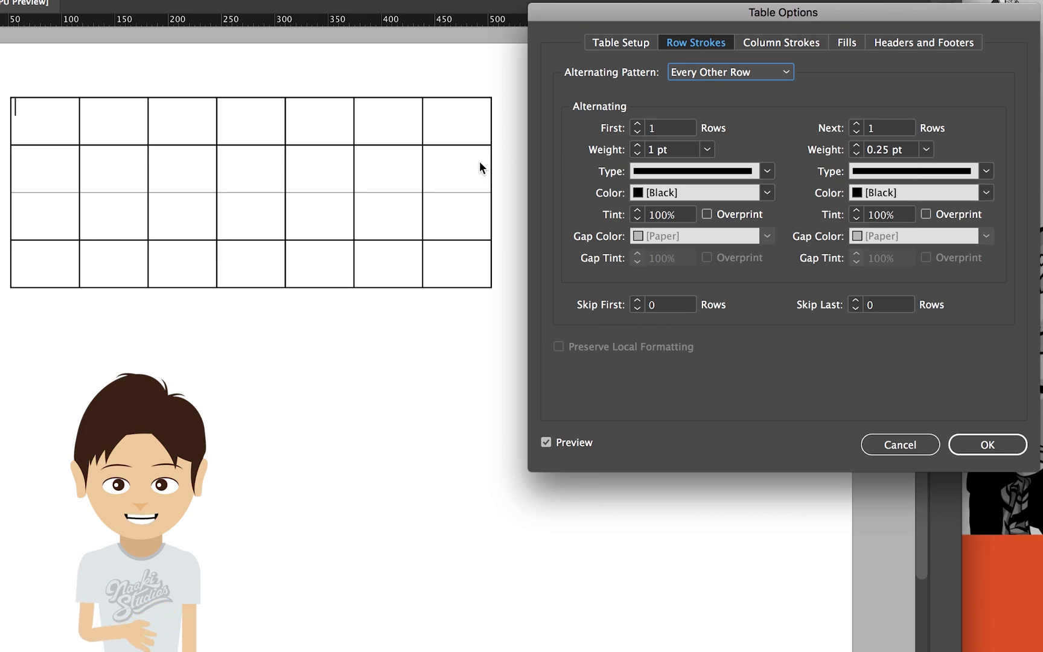
pyautogui.press('Tab')
pyautogui.press('Tab')
pyautogui.press('Tab')
pyautogui.press('Tab')
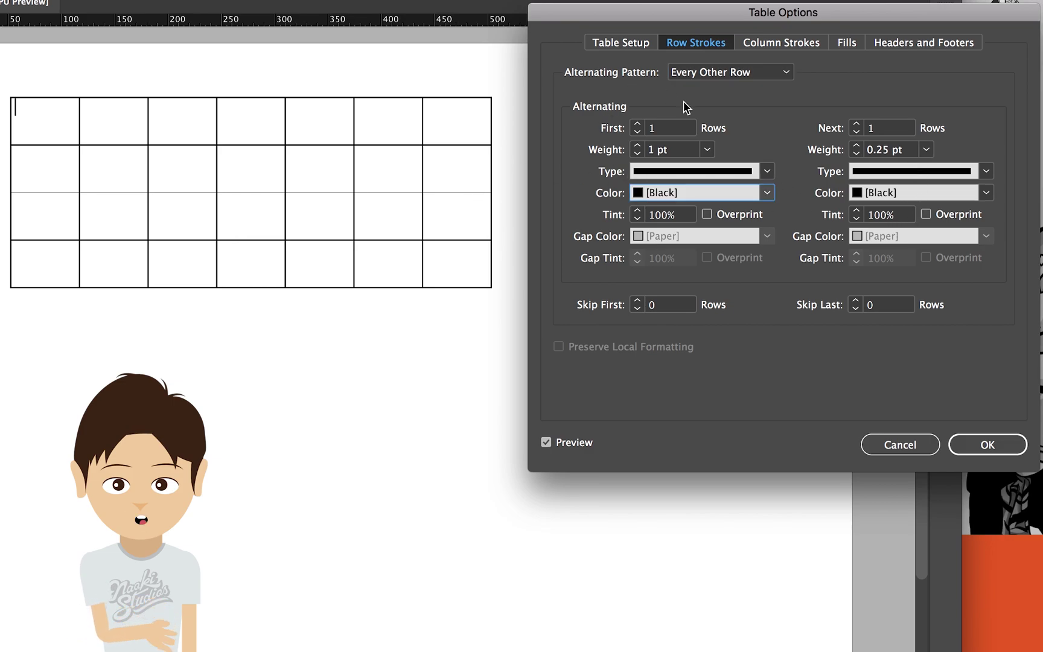
# Step: Colour the alternating row strokes RGB Magenta for the first row and RGB Blue at 2 pt for the next
pyautogui.click(767, 193)
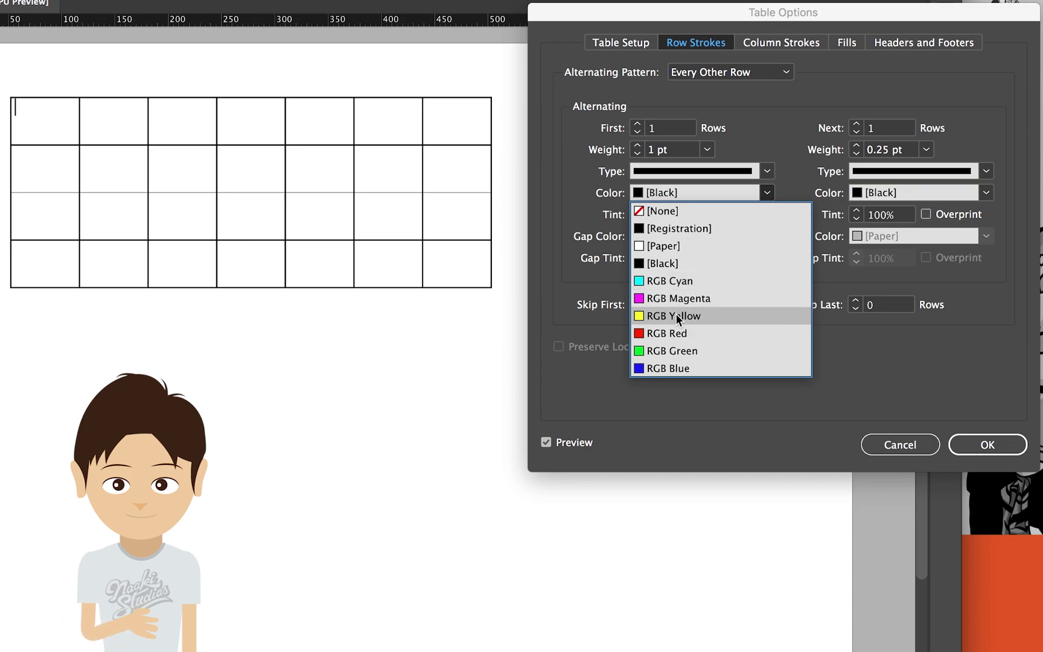
pyautogui.click(681, 299)
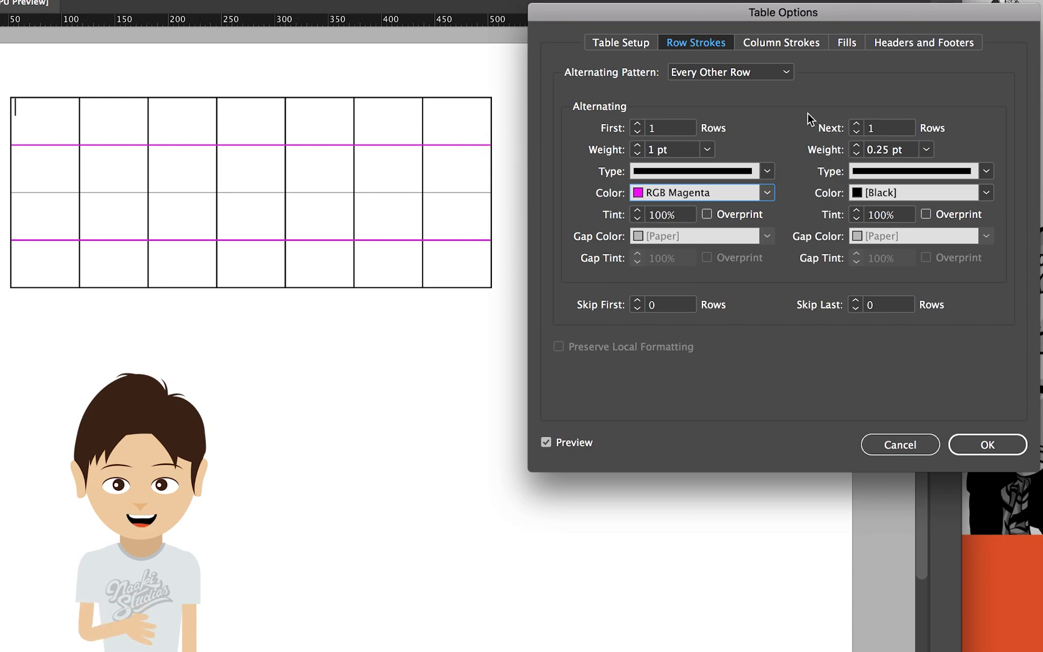
pyautogui.click(986, 192)
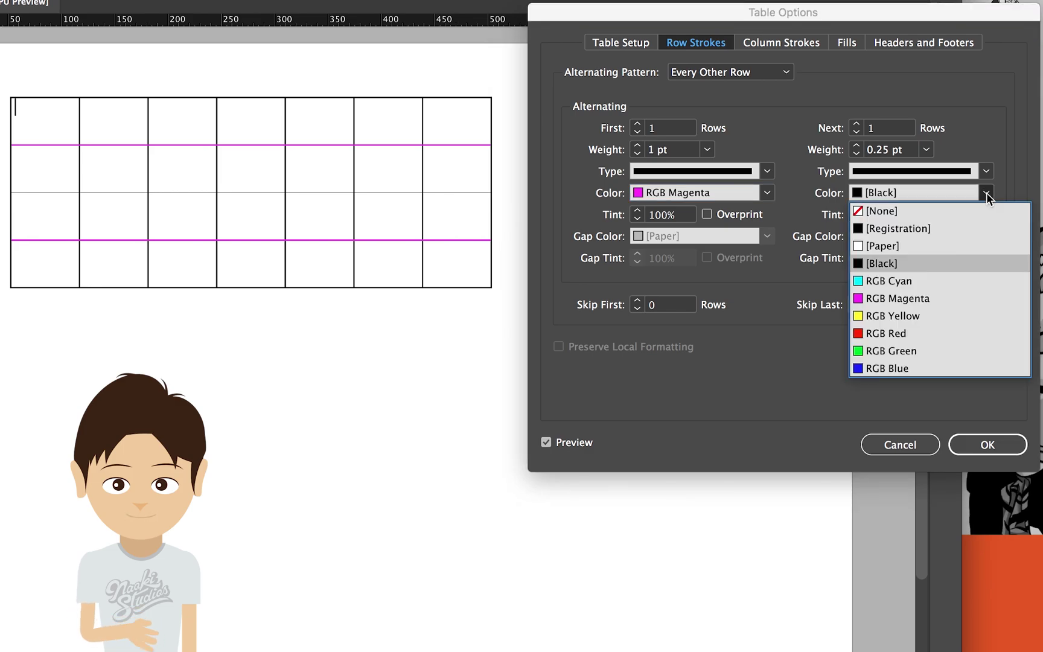
pyautogui.click(907, 369)
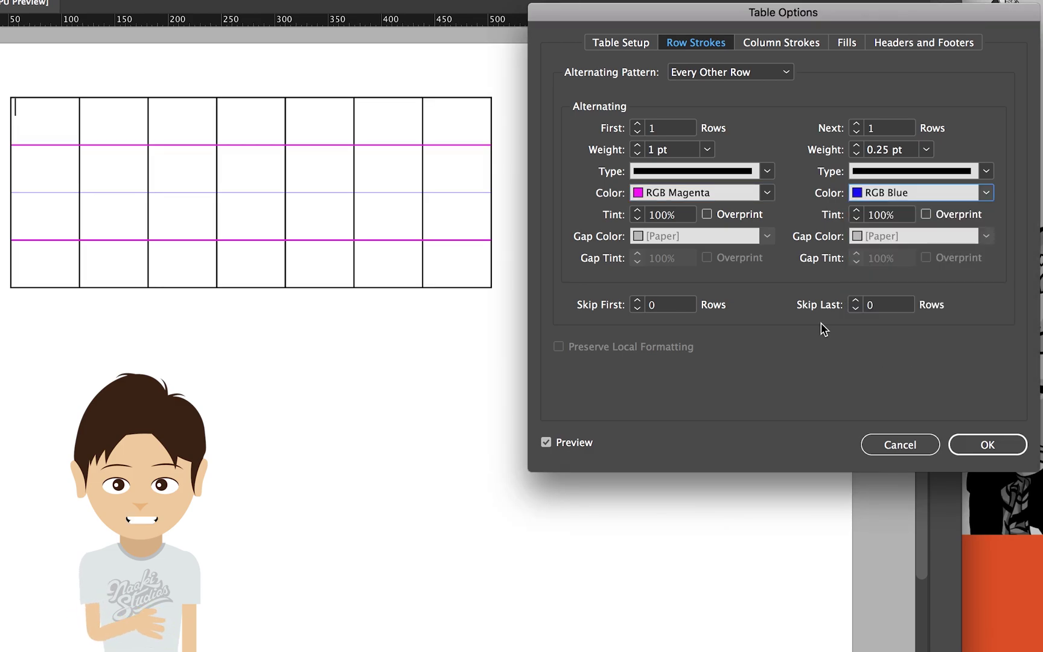
pyautogui.click(857, 146)
pyautogui.click(857, 147)
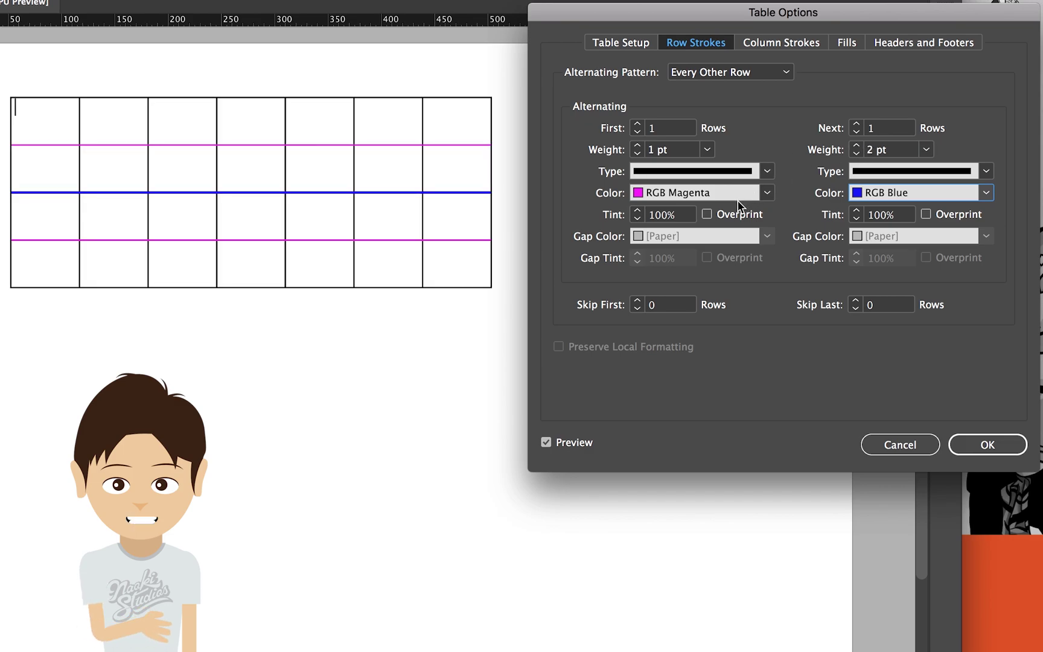
# Step: Set both alternating row stroke colours to [Paper] and the next row's stroke weight to 1 pt
pyautogui.click(985, 193)
pyautogui.click(920, 239)
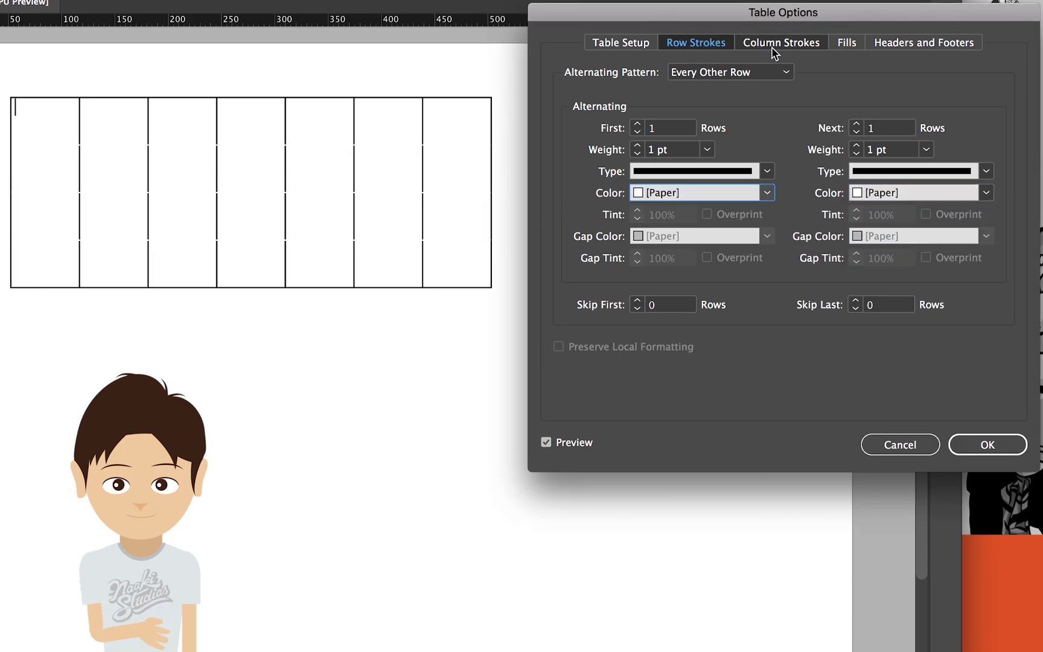
# Step: Alternate the column strokes every other column, with RGB Red for the first and RGB Blue at 1 pt for the next
pyautogui.click(791, 48)
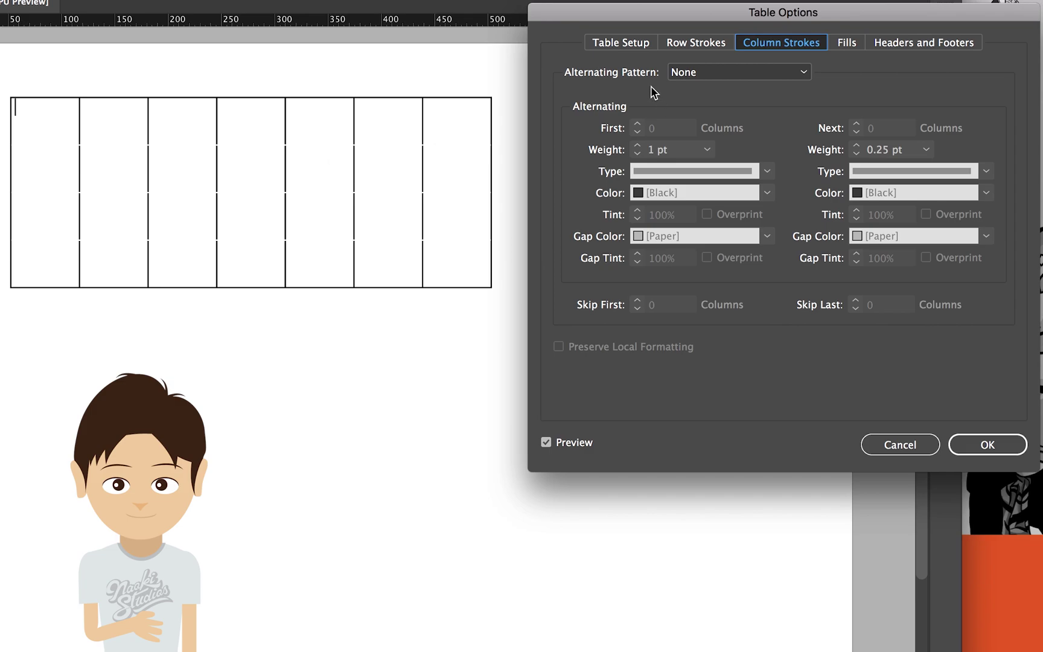
pyautogui.click(803, 72)
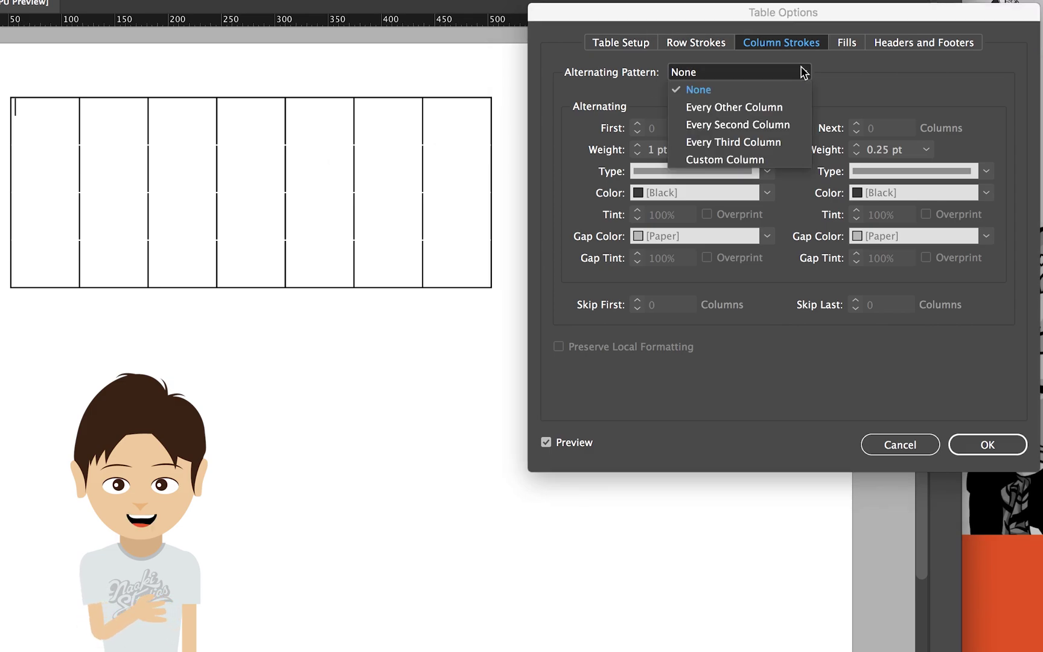
pyautogui.click(750, 109)
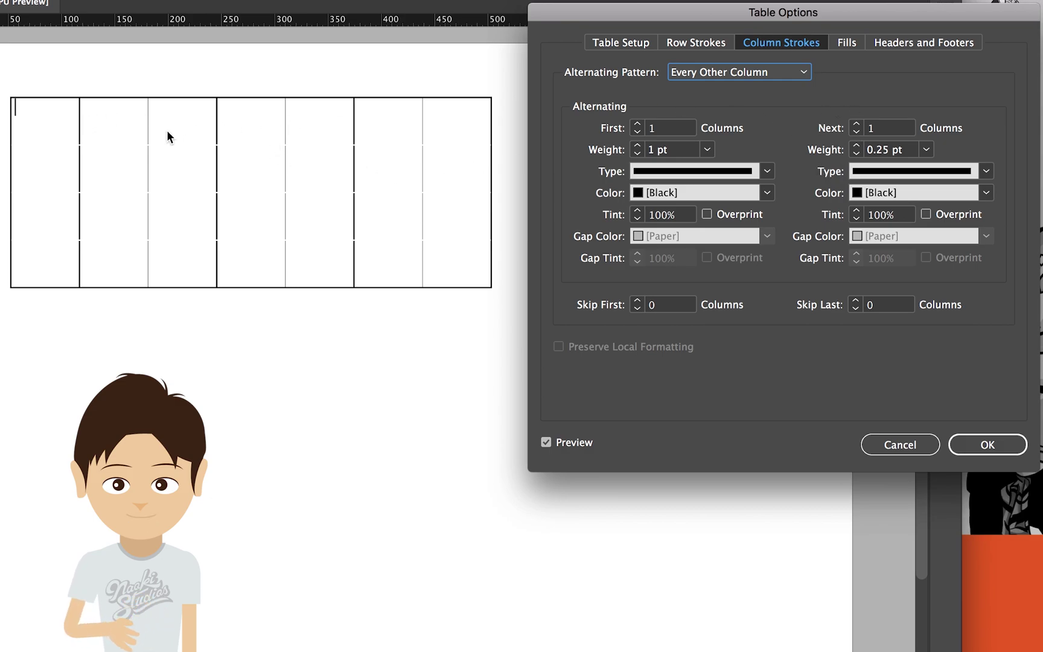
pyautogui.click(765, 193)
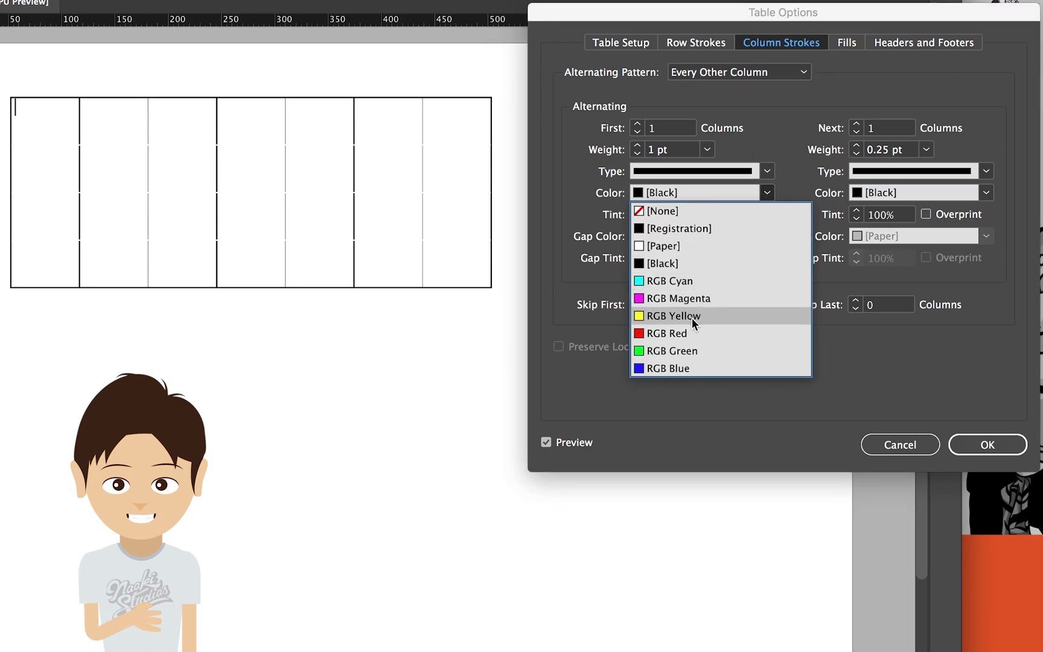
pyautogui.click(688, 336)
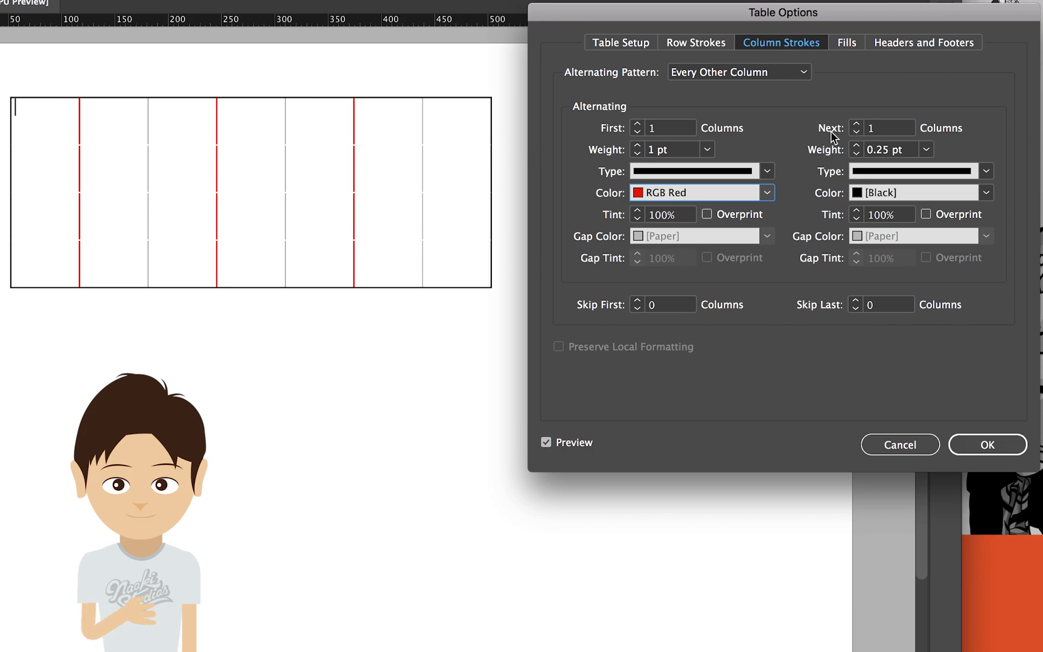
pyautogui.click(985, 192)
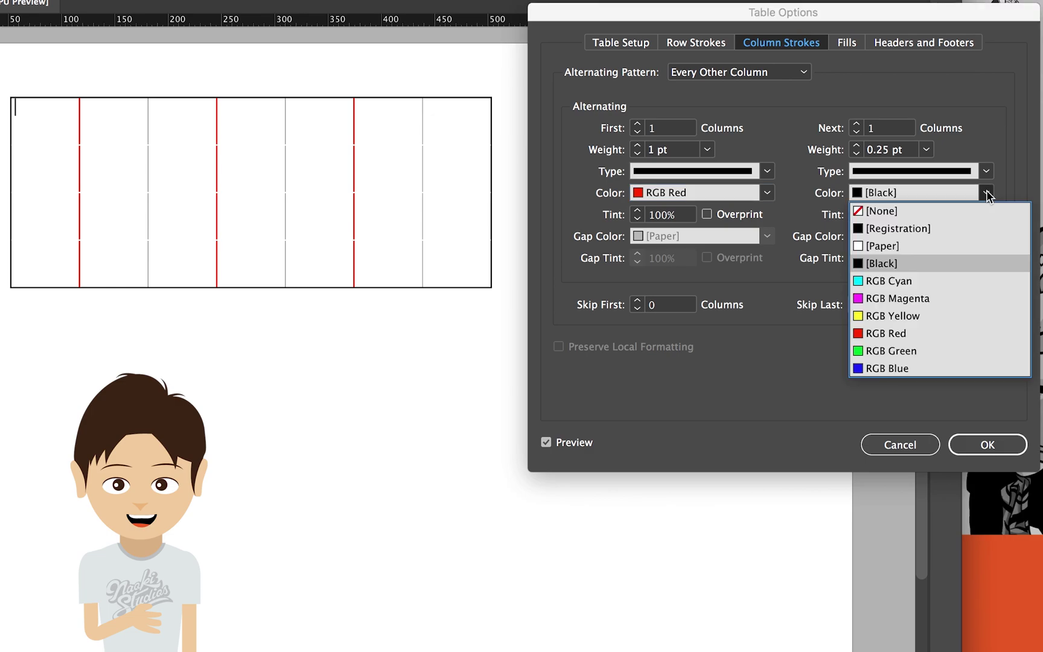
pyautogui.click(902, 368)
pyautogui.click(856, 146)
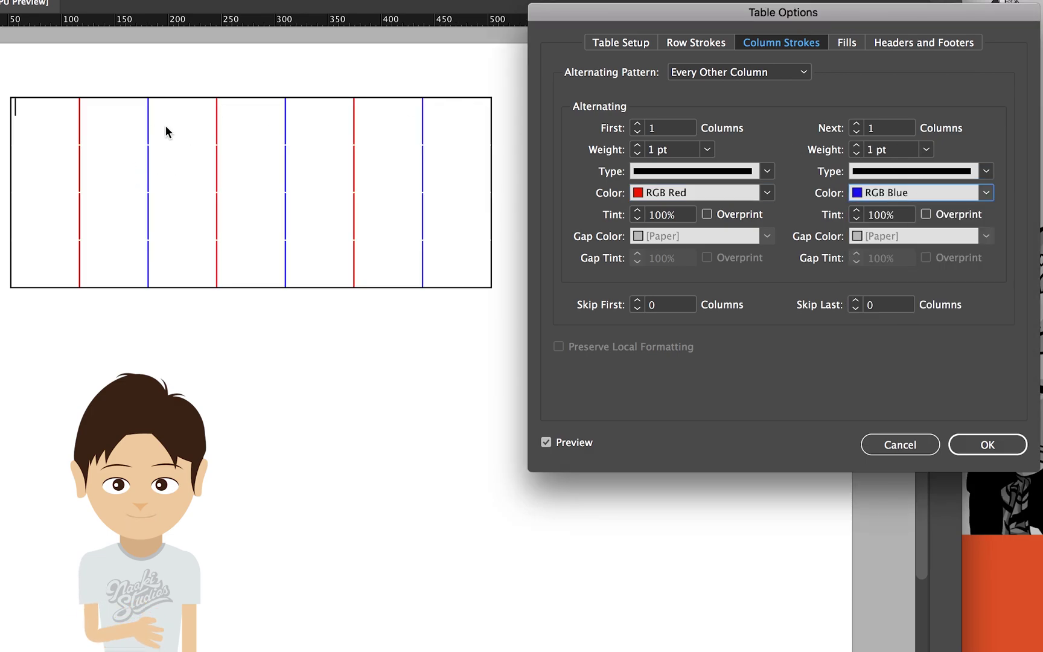
# Step: Try the Every Second Column pattern for the column strokes and settle on Every Third Column
pyautogui.click(804, 72)
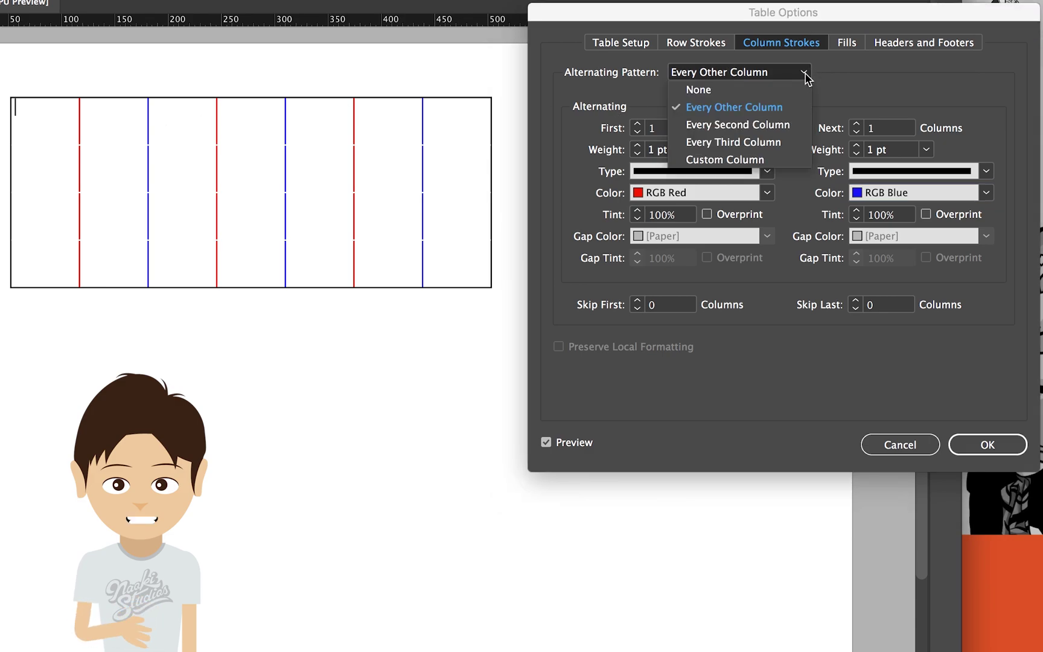
pyautogui.click(758, 125)
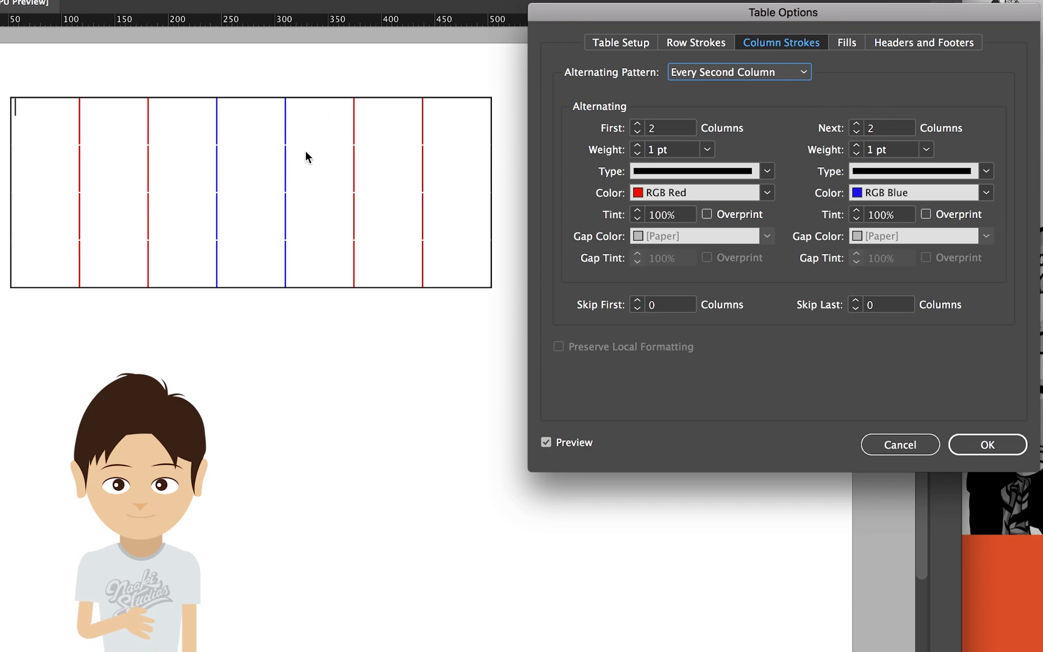
pyautogui.click(755, 74)
pyautogui.click(742, 143)
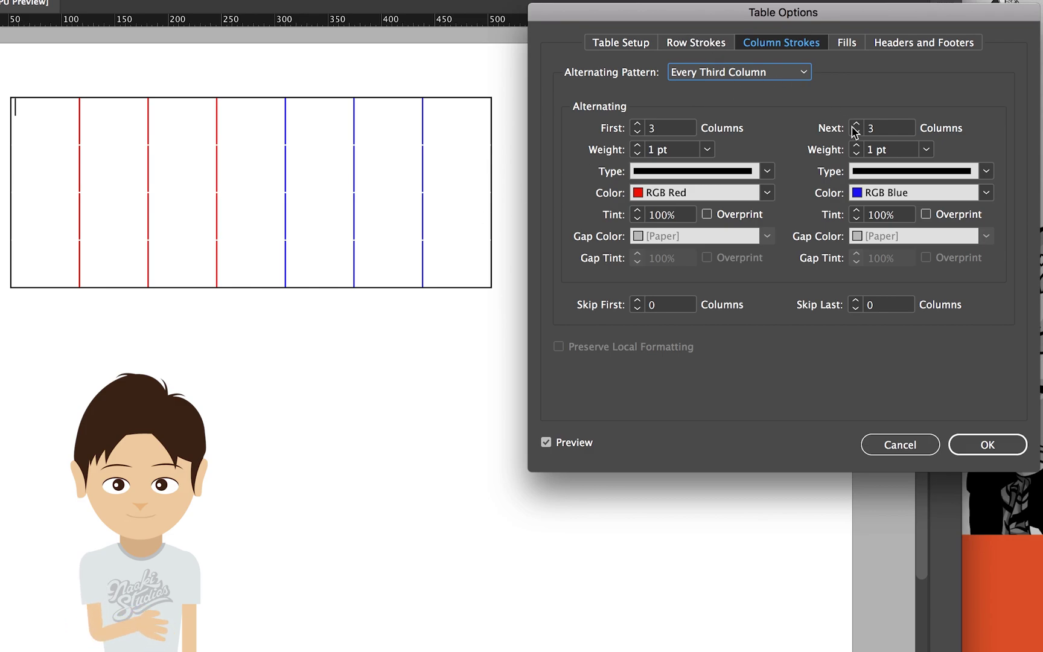
# Step: Set both alternating column stroke colours to [Paper]
pyautogui.click(767, 196)
pyautogui.click(738, 242)
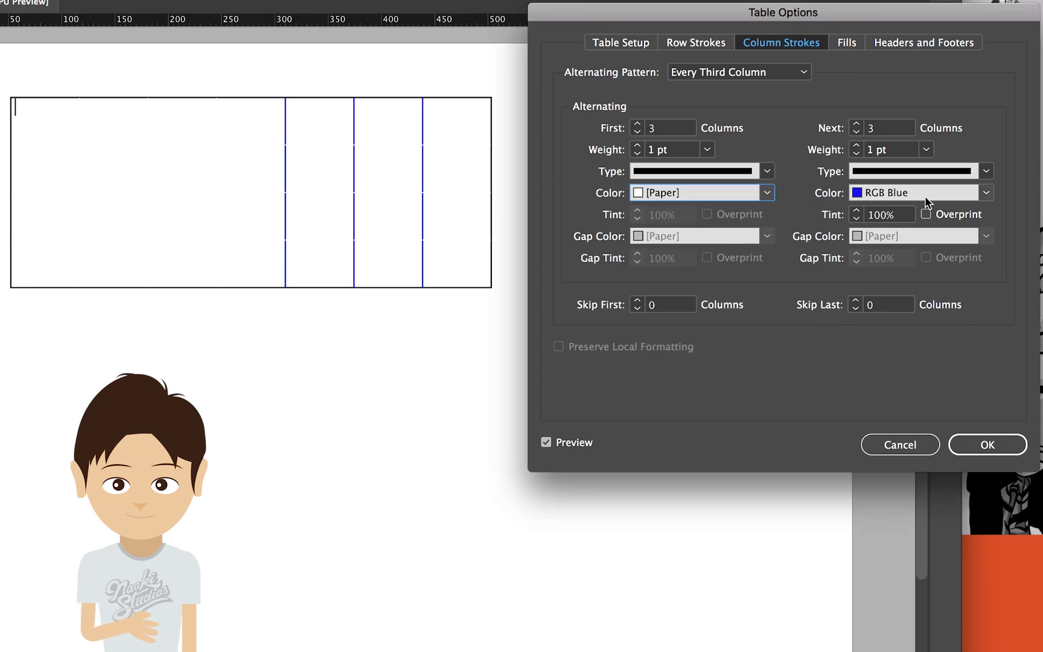
pyautogui.click(919, 197)
pyautogui.click(920, 241)
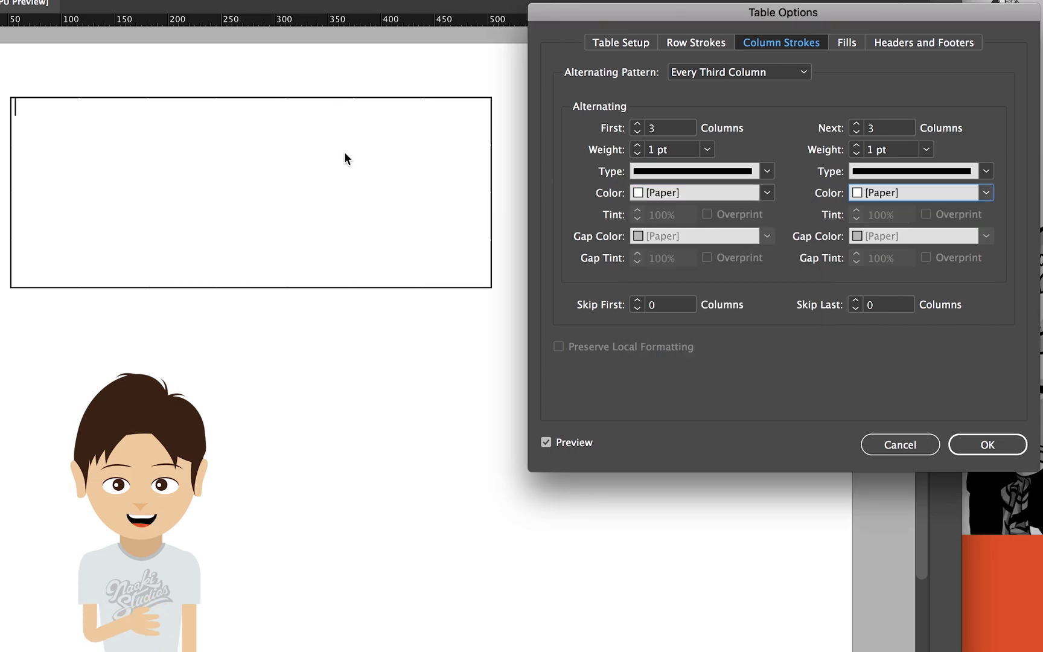
# Step: Fill every other table row with alternating colours, RGB Red for the first row and [Black] for the next
pyautogui.click(847, 44)
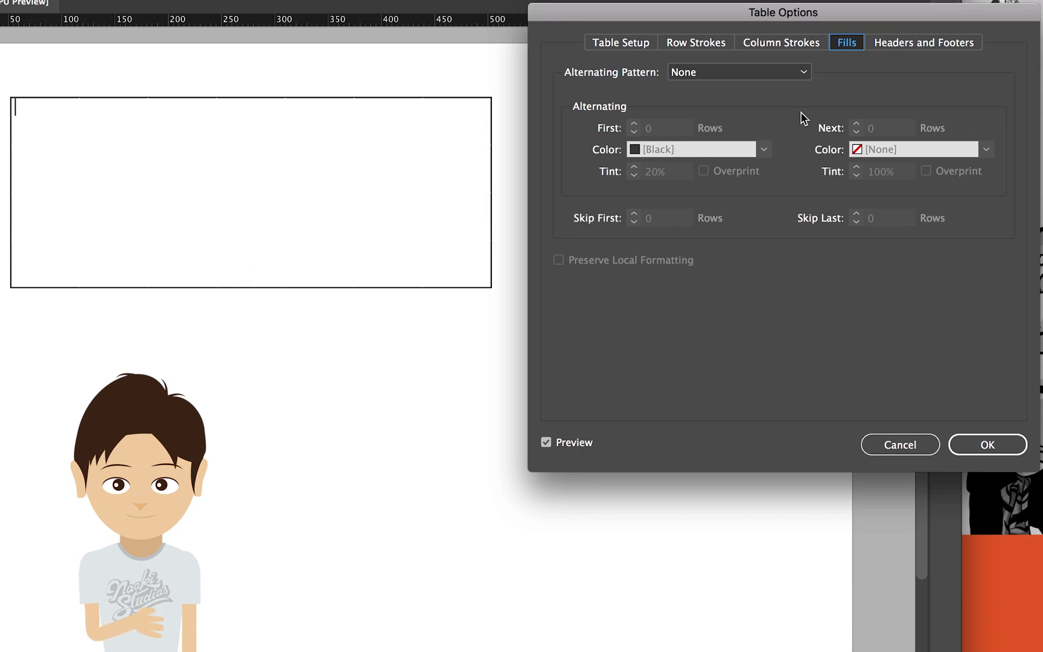
pyautogui.click(801, 70)
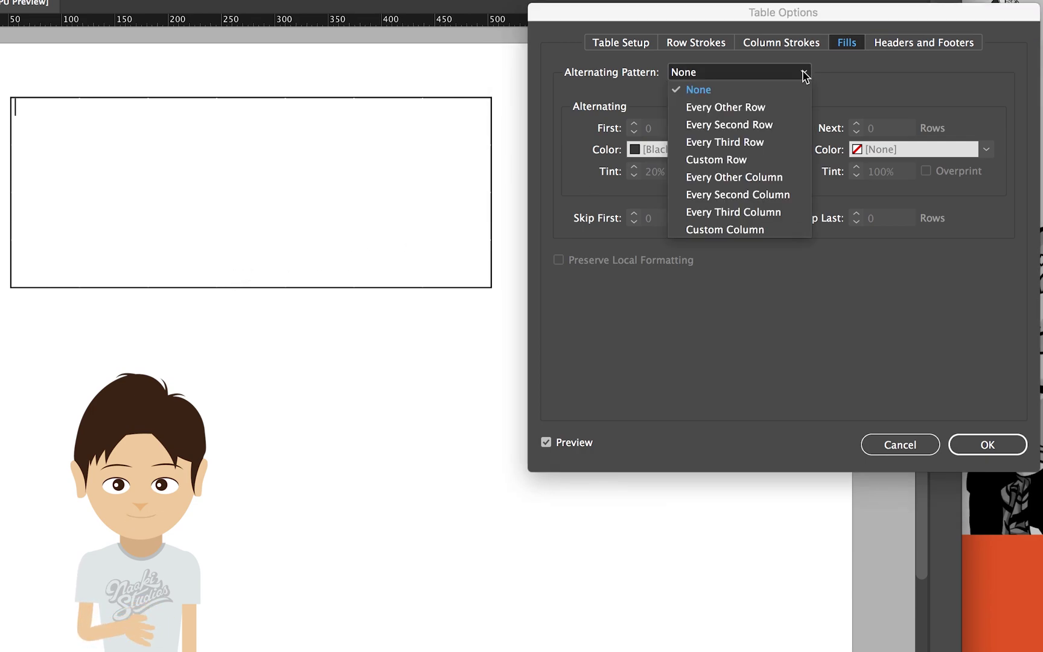
pyautogui.click(775, 109)
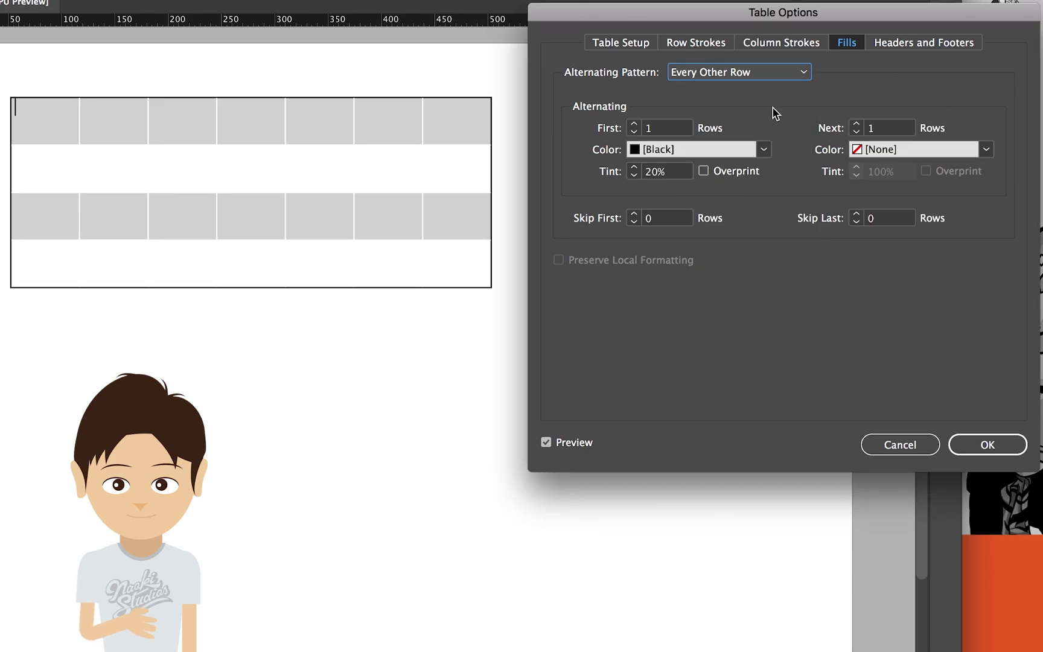
pyautogui.click(763, 150)
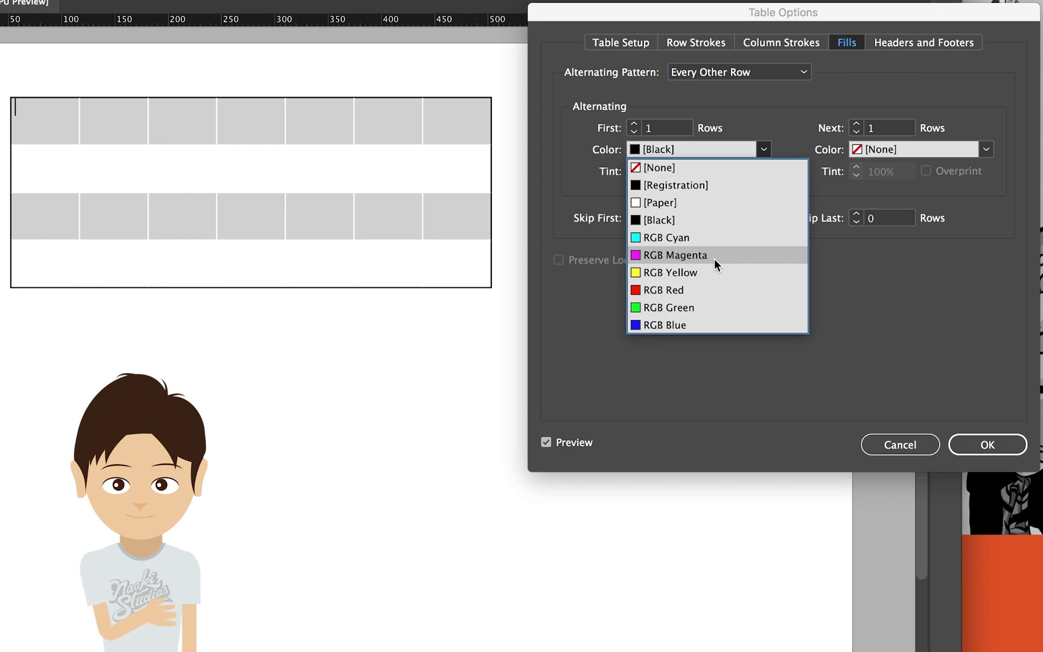
pyautogui.click(706, 290)
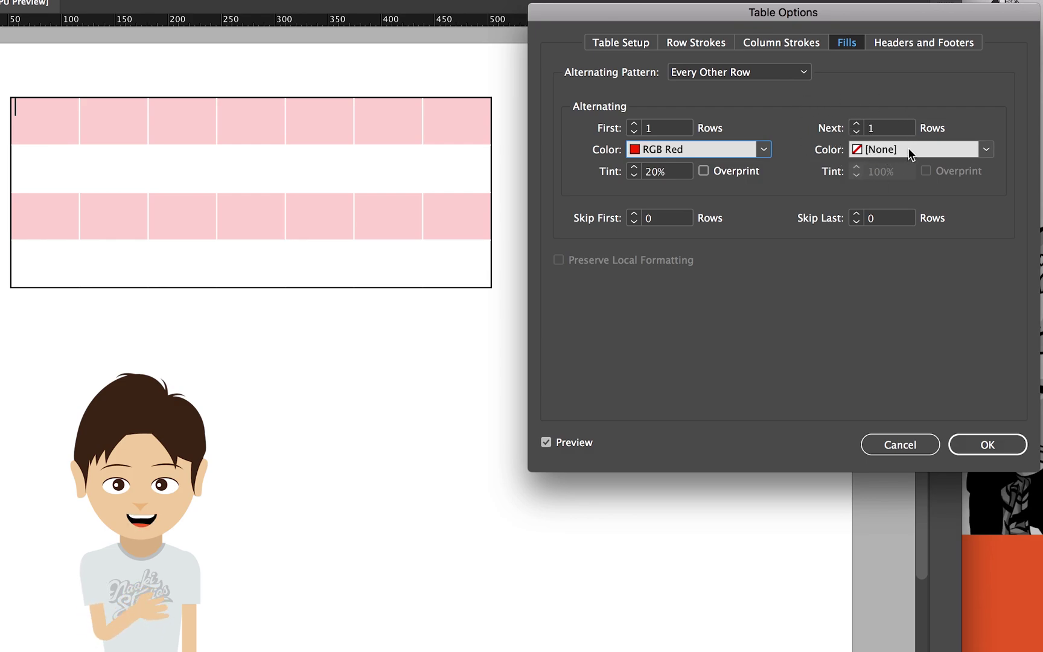
pyautogui.click(989, 151)
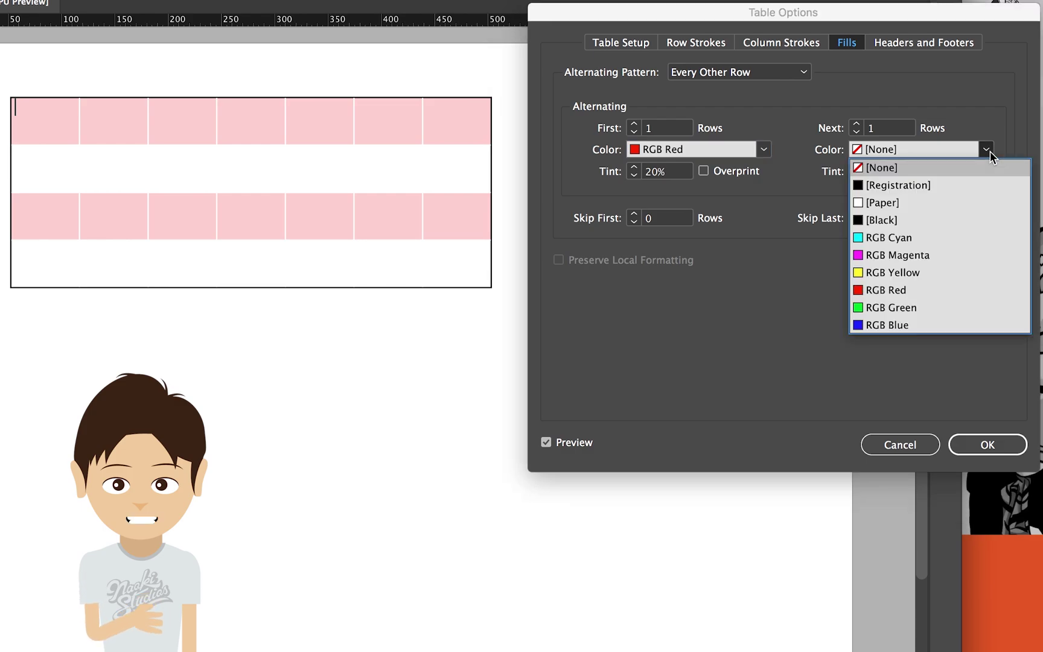
pyautogui.click(945, 218)
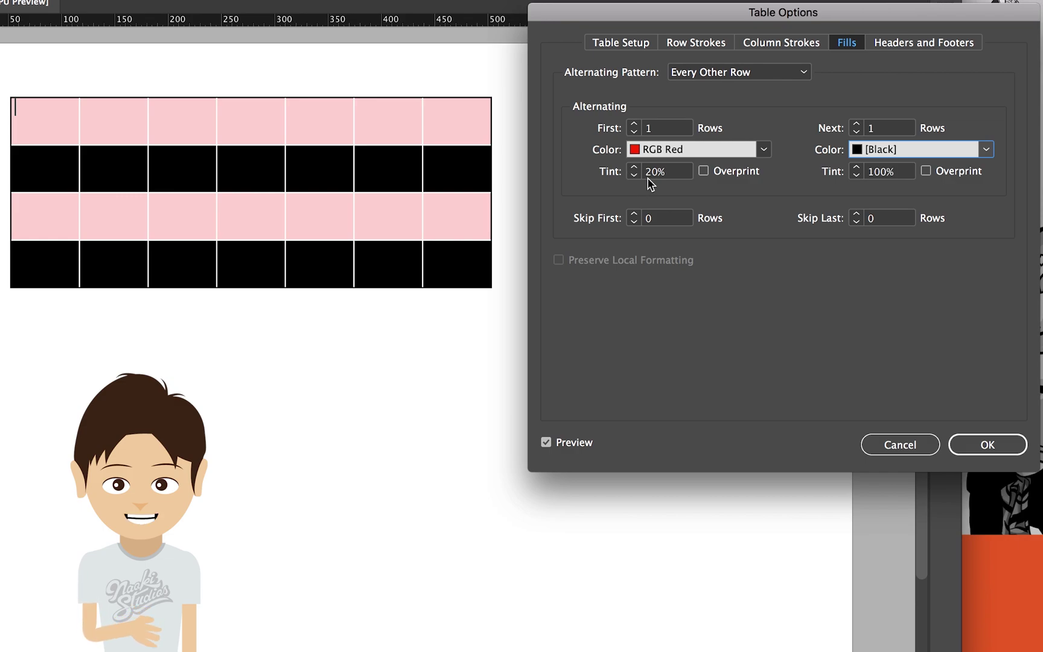
# Step: Set the tint of the next rows' [Black] fill to 20% and apply the table options
pyautogui.click(875, 174)
pyautogui.doubleClick(875, 171)
pyautogui.write('20')
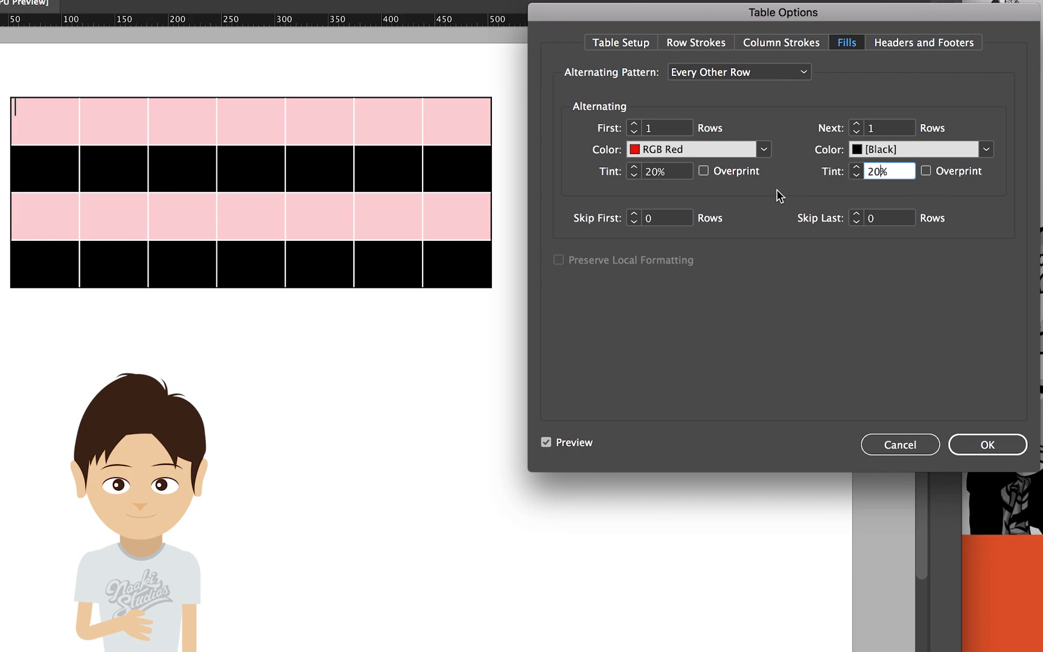
pyautogui.click(681, 173)
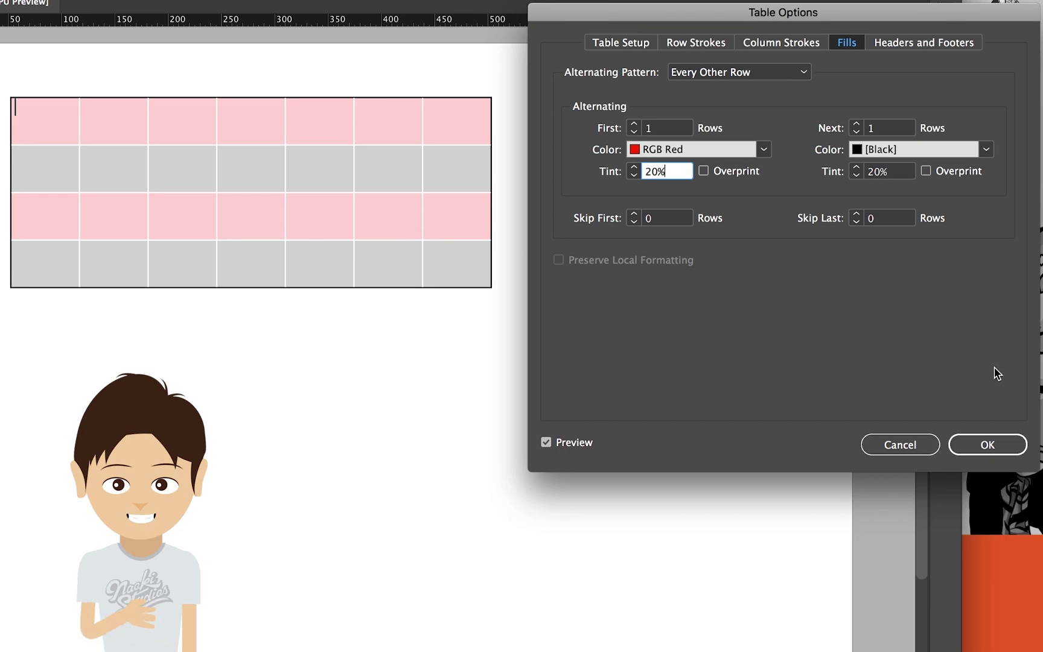
pyautogui.click(994, 443)
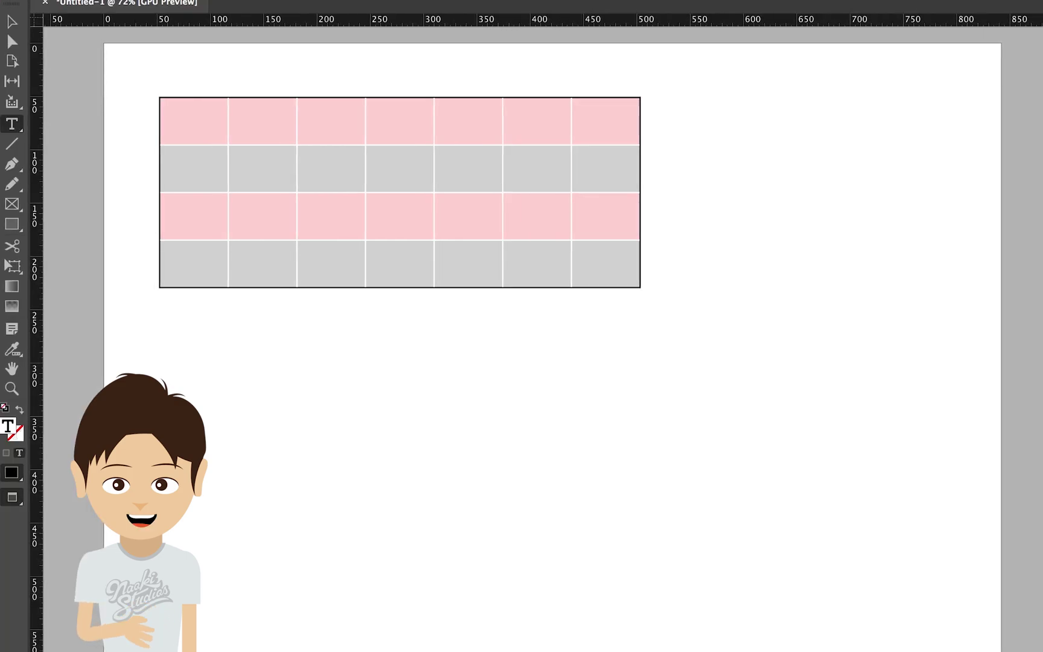
# Step: Enter "Weekly Schedule" in the table's first cell and the weekdays SUN to SAT across the second row
pyautogui.write('Weekly Schedule')
pyautogui.click(172, 155)
pyautogui.write('SUN')
pyautogui.press('Tab')
pyautogui.write('MON')
pyautogui.press('Tab')
pyautogui.write('TUE\tWED\tTHU\tFRI\tSAT')
# Step: Fill the third row with Walking for Sunday and School for Monday to Friday, and the fourth with Work on weekdays except Gym on Wednesday
pyautogui.click(197, 205)
pyautogui.write('Walking\tSchool\tSchool\tSchool\tSchool\tSchool')
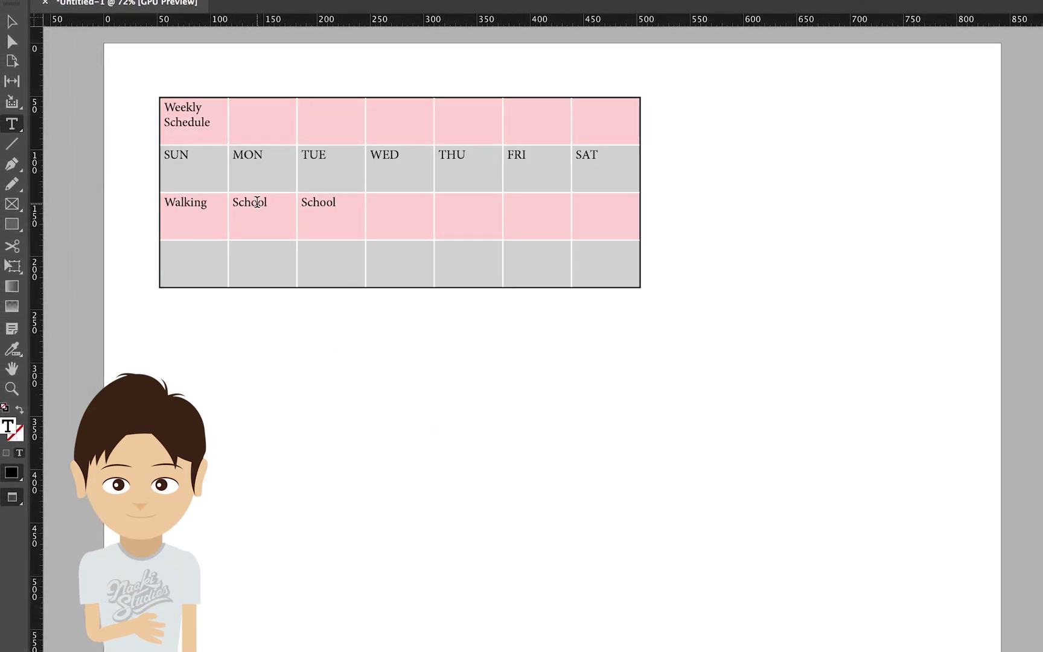
pyautogui.click(253, 255)
pyautogui.write('Work\tWork\tGym\tWork\tWork')
pyautogui.click(386, 251)
pyautogui.write('Gym')
pyautogui.click(13, 42)
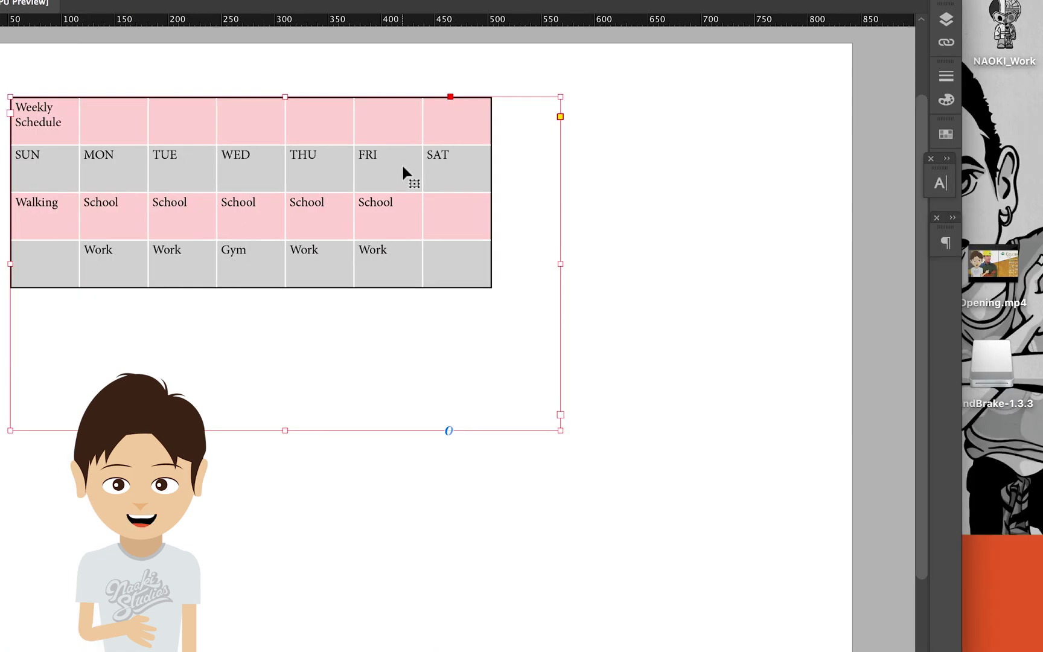
pyautogui.click(757, 207)
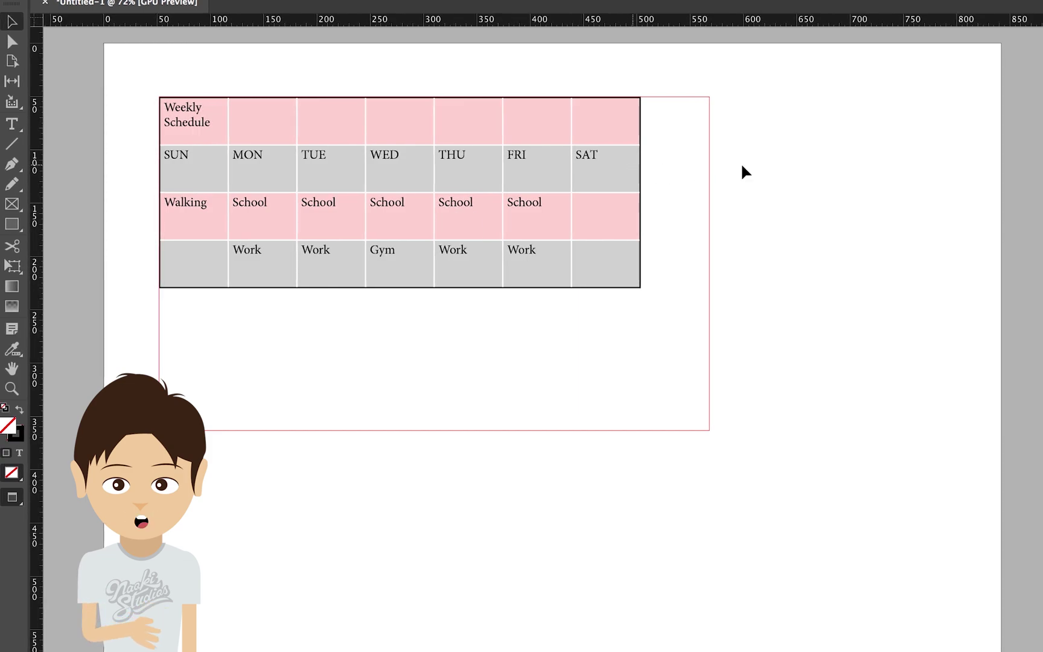
# Step: Change the font of all the text in the table to Arial Regular
pyautogui.press('super+t')
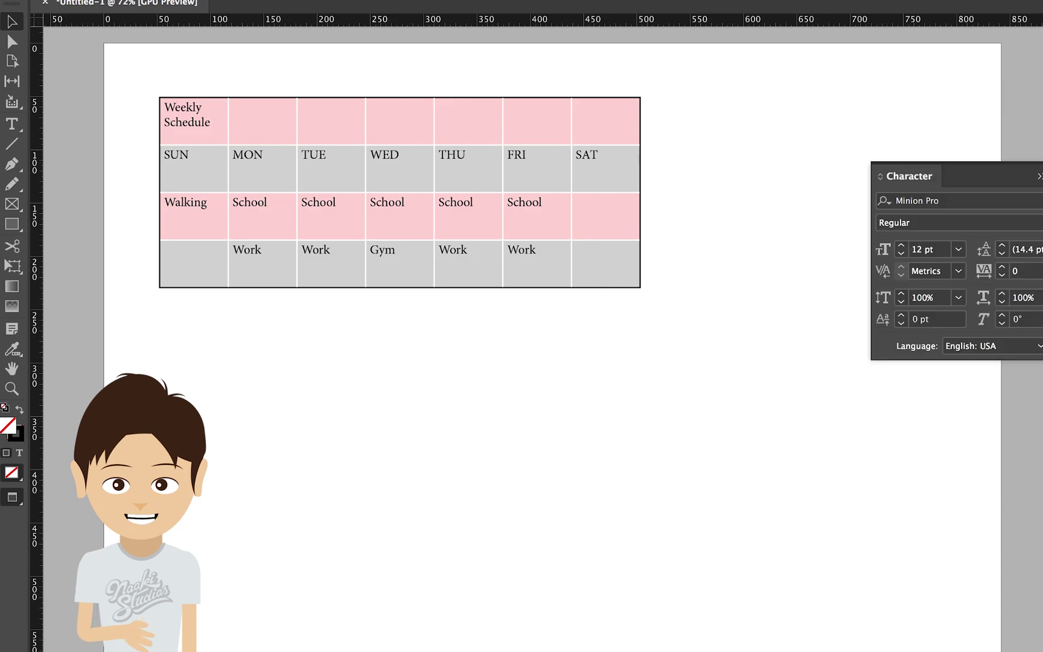
pyautogui.moveTo(920, 174); pyautogui.dragTo(791, 140)
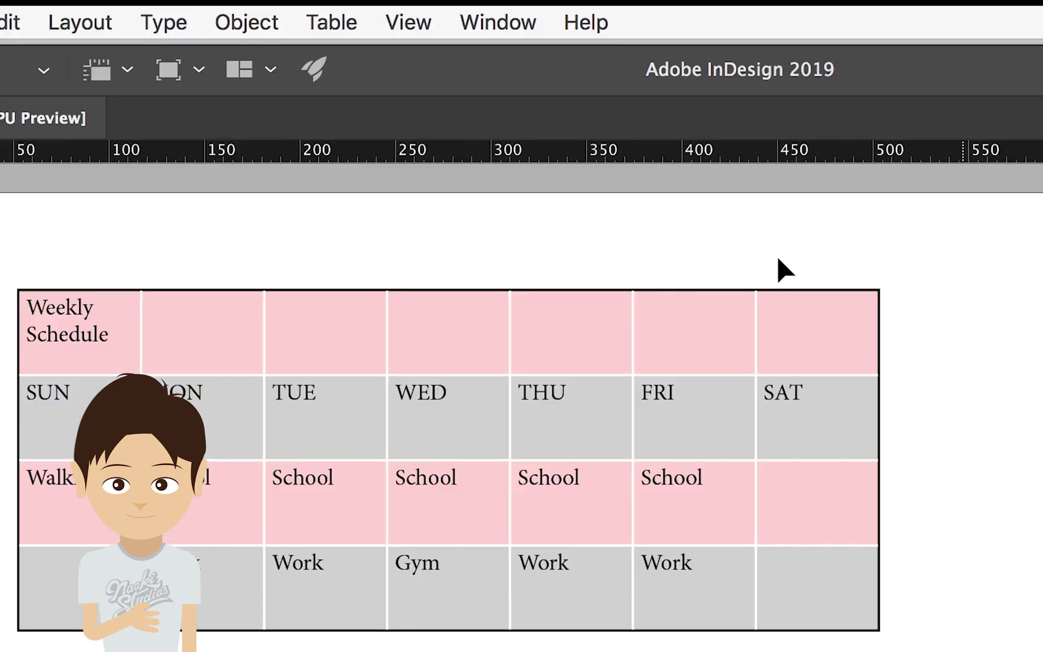
pyautogui.click(151, 22)
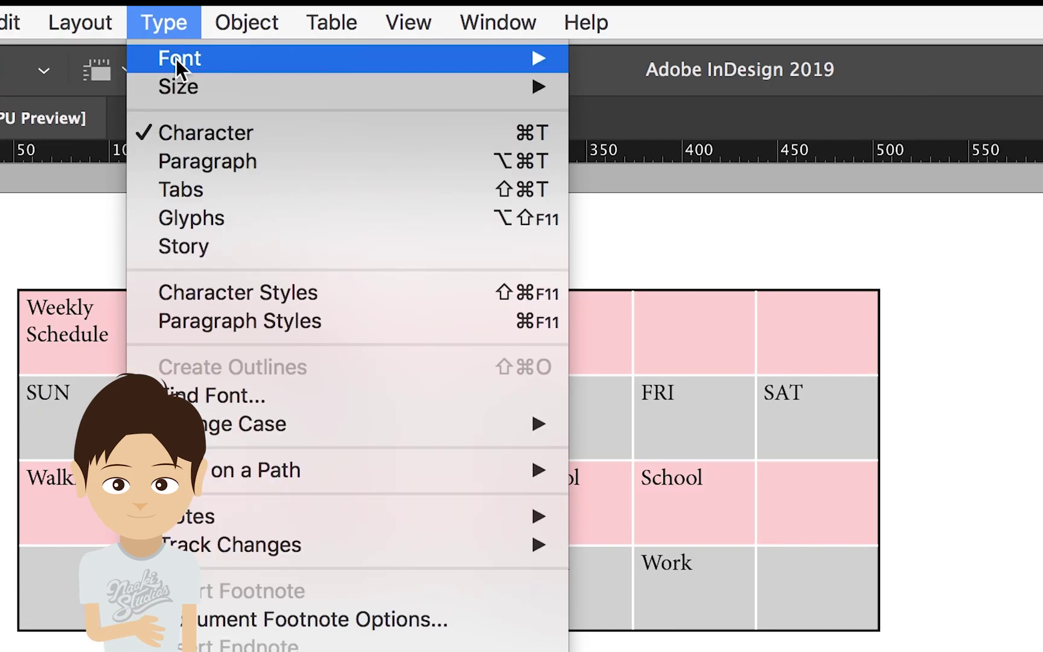
pyautogui.click(216, 141)
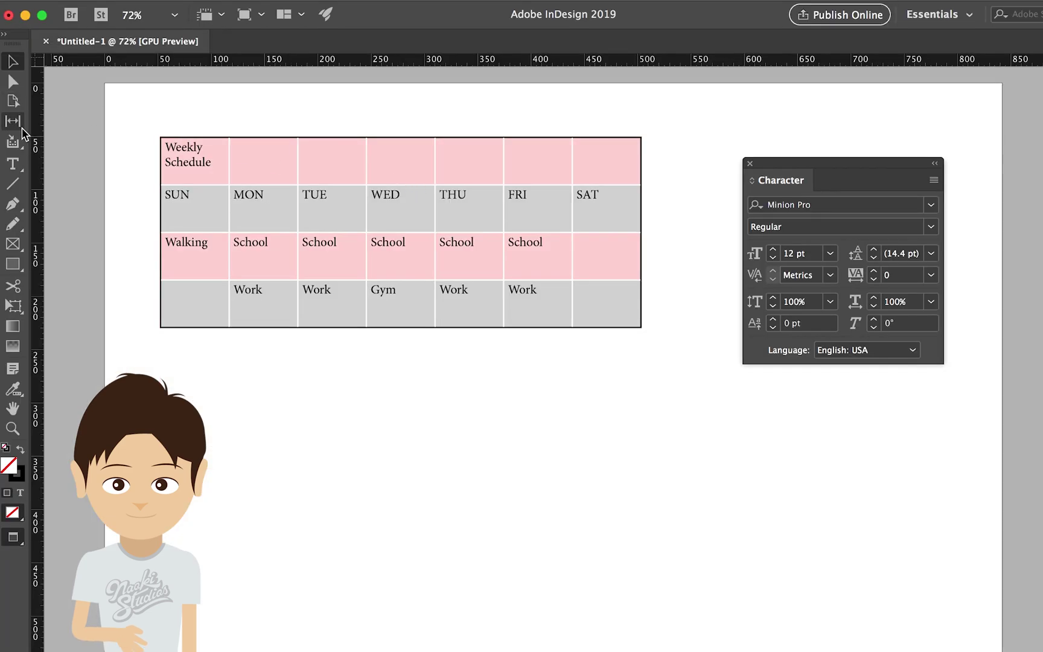
pyautogui.click(20, 166)
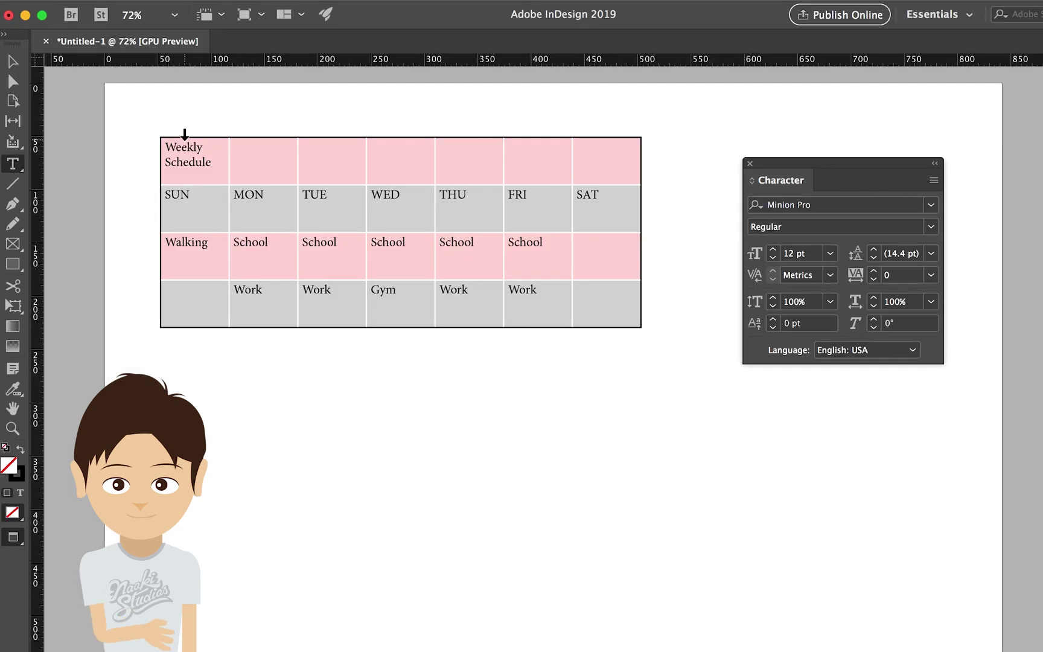
pyautogui.moveTo(185, 134); pyautogui.dragTo(580, 190)
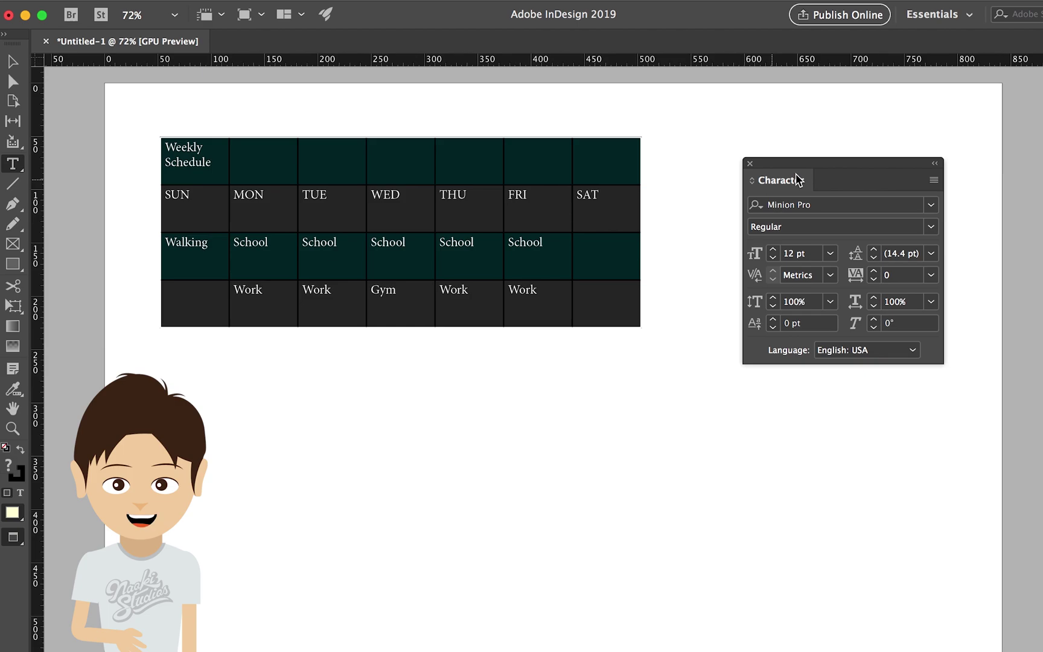
pyautogui.click(835, 206)
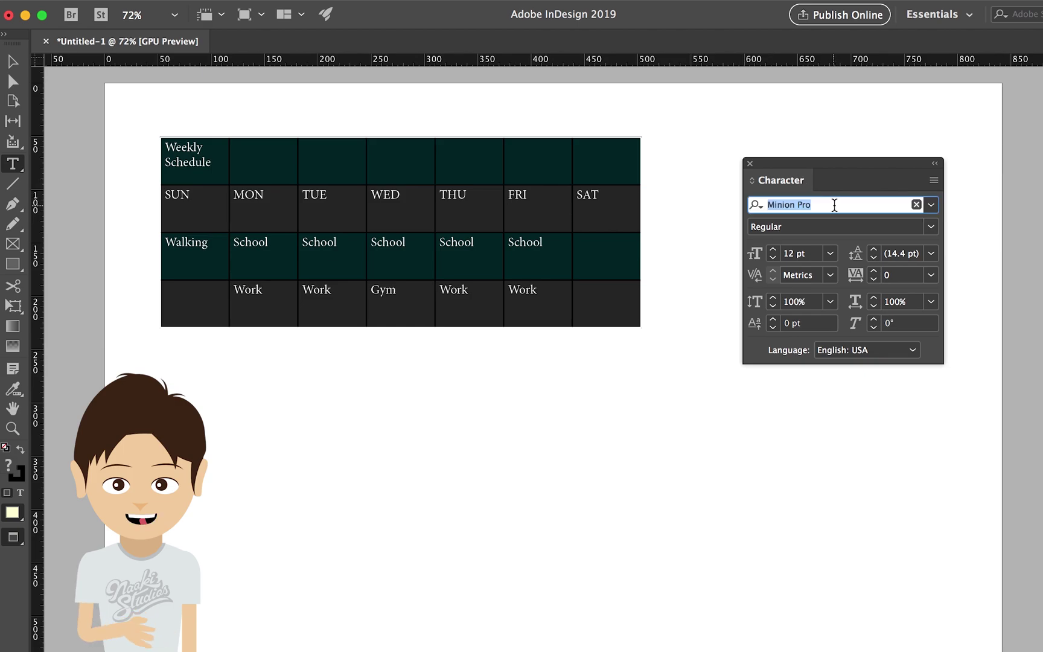
pyautogui.write('arial')
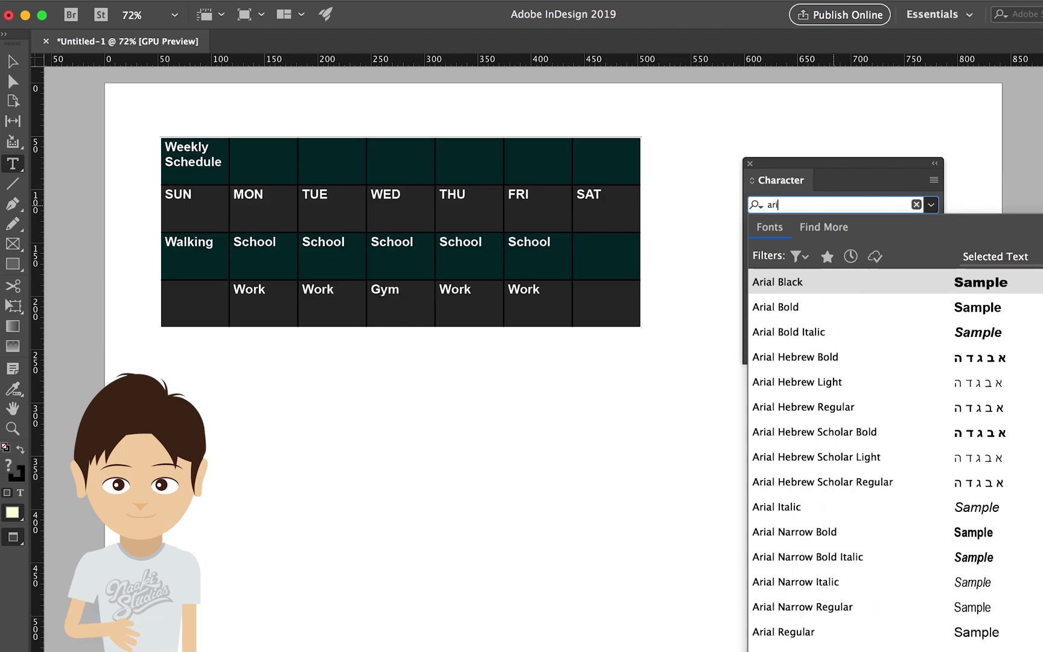
pyautogui.press('Return')
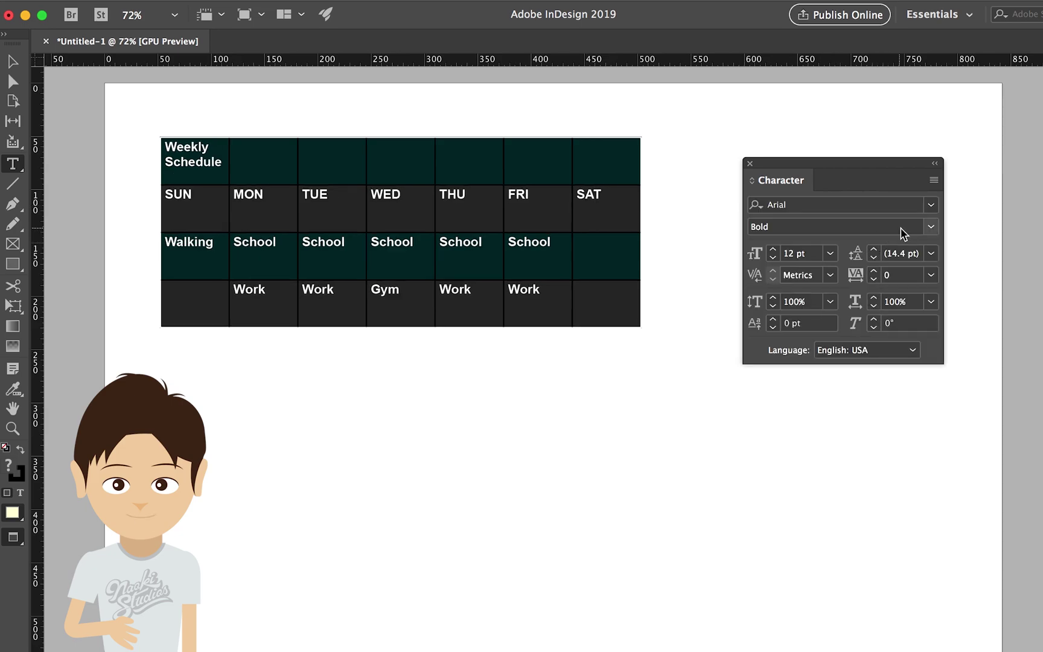
pyautogui.click(931, 227)
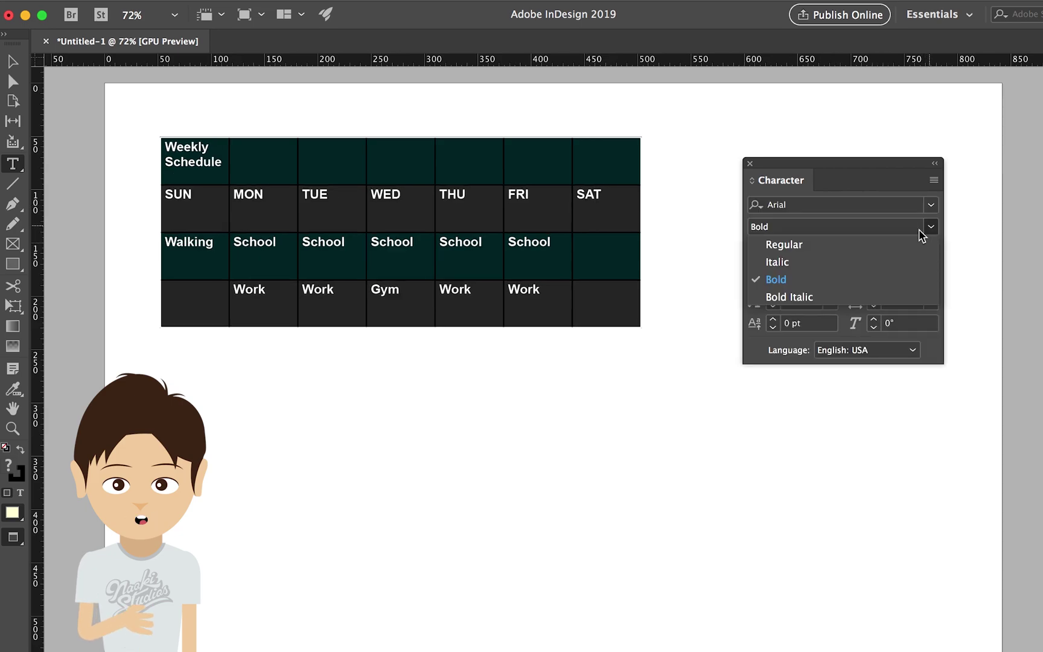
pyautogui.click(875, 255)
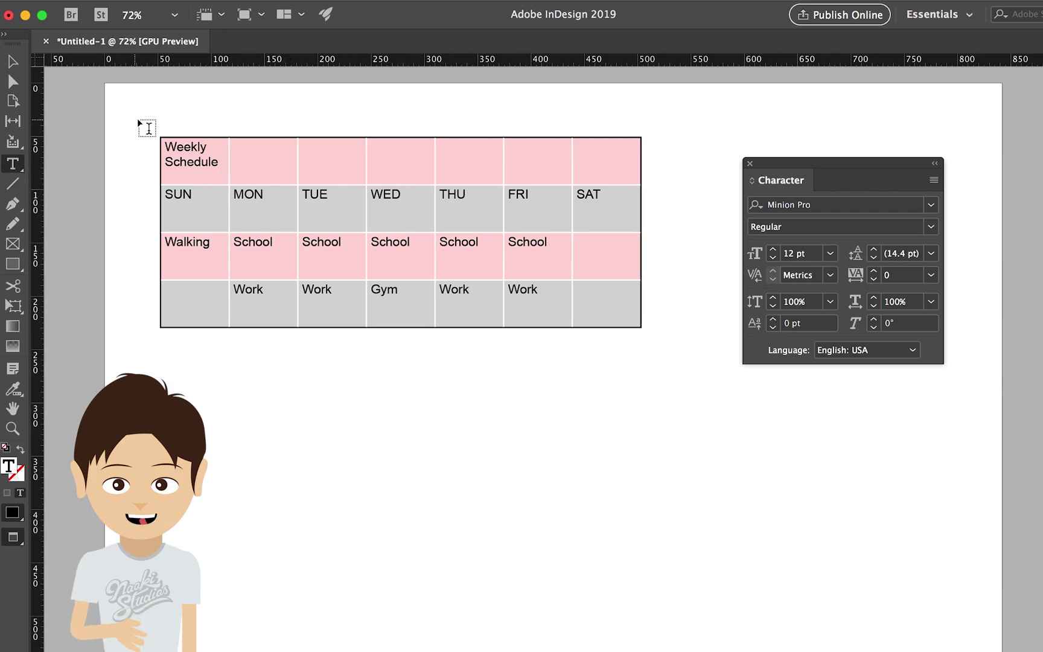
# Step: Align the text of all table cells to the horizontal centre and clear the formatting panels away from the table
pyautogui.moveTo(196, 132); pyautogui.dragTo(651, 168)
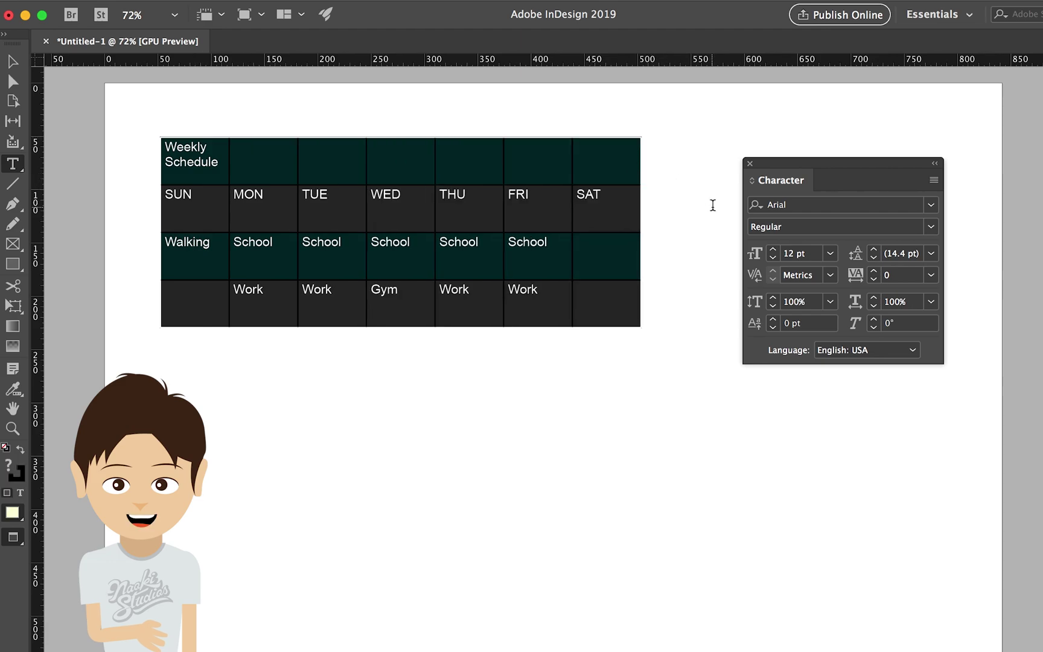
pyautogui.moveTo(836, 167); pyautogui.dragTo(758, 166)
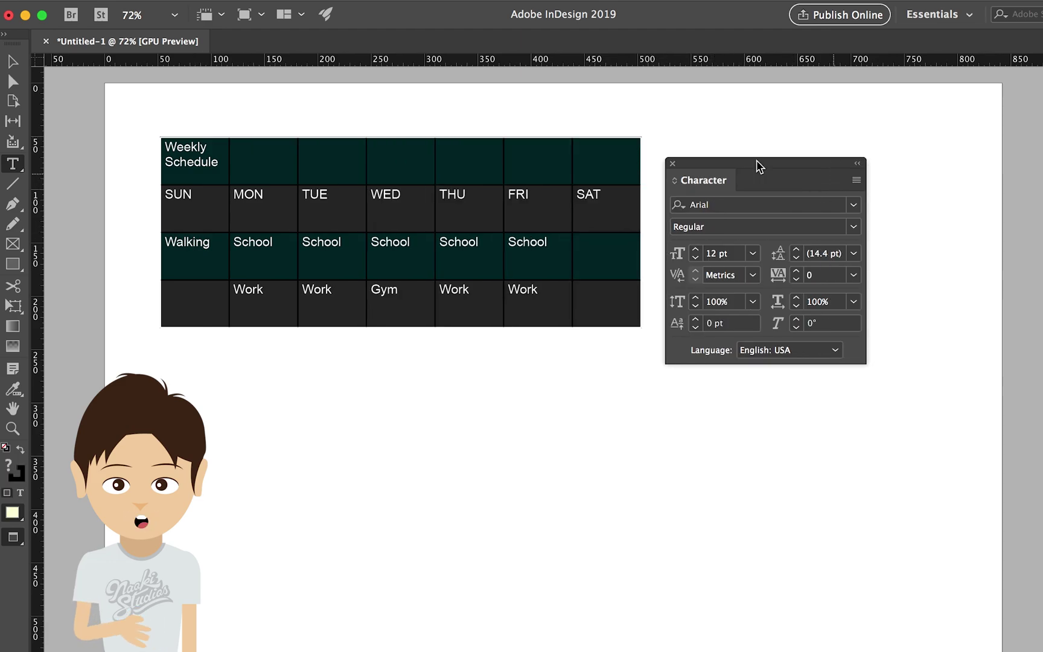
pyautogui.click(1035, 281)
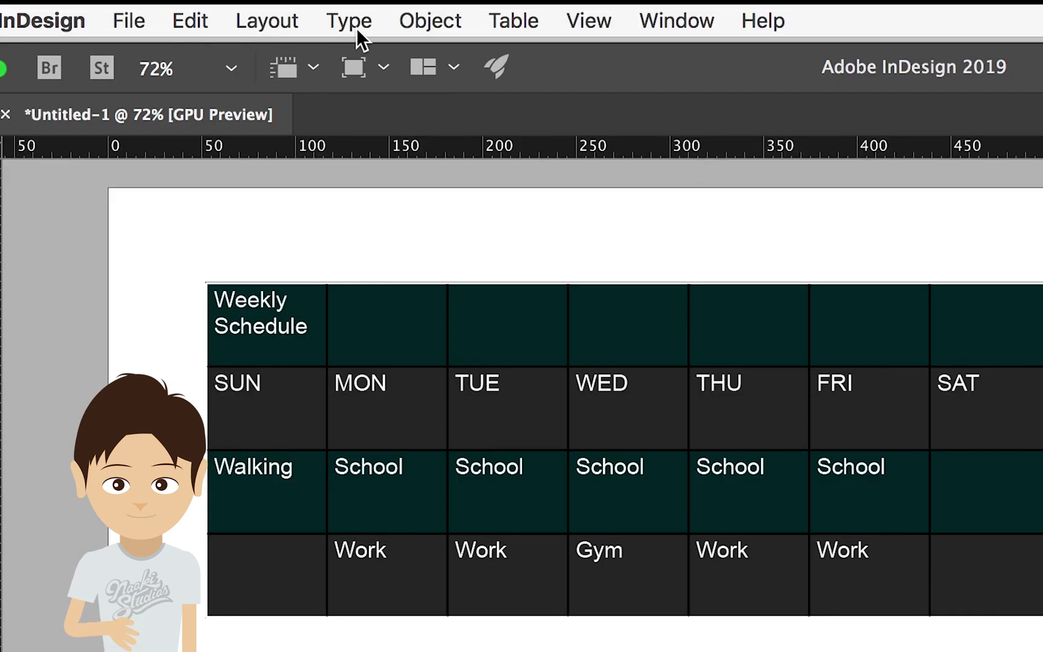
pyautogui.click(356, 28)
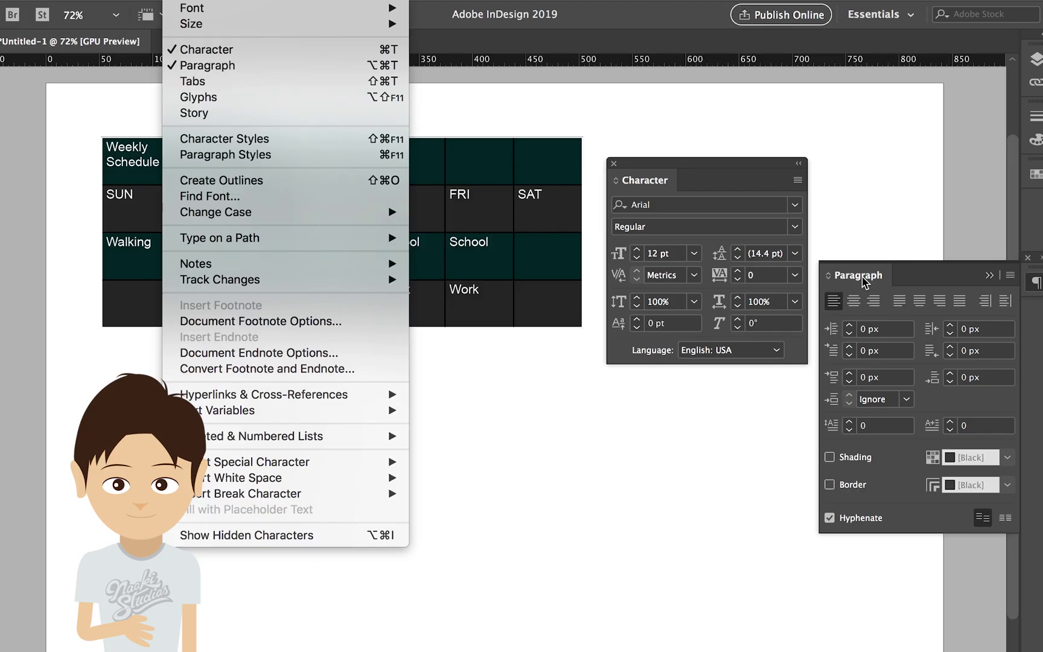
pyautogui.click(861, 276)
pyautogui.moveTo(861, 276); pyautogui.dragTo(851, 130)
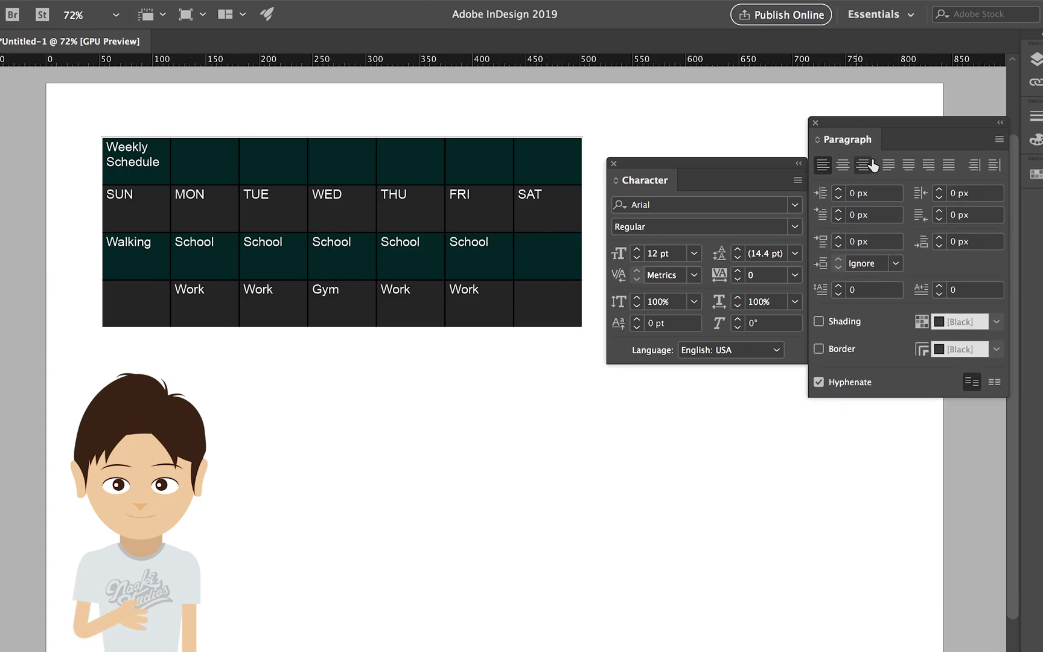
pyautogui.click(843, 165)
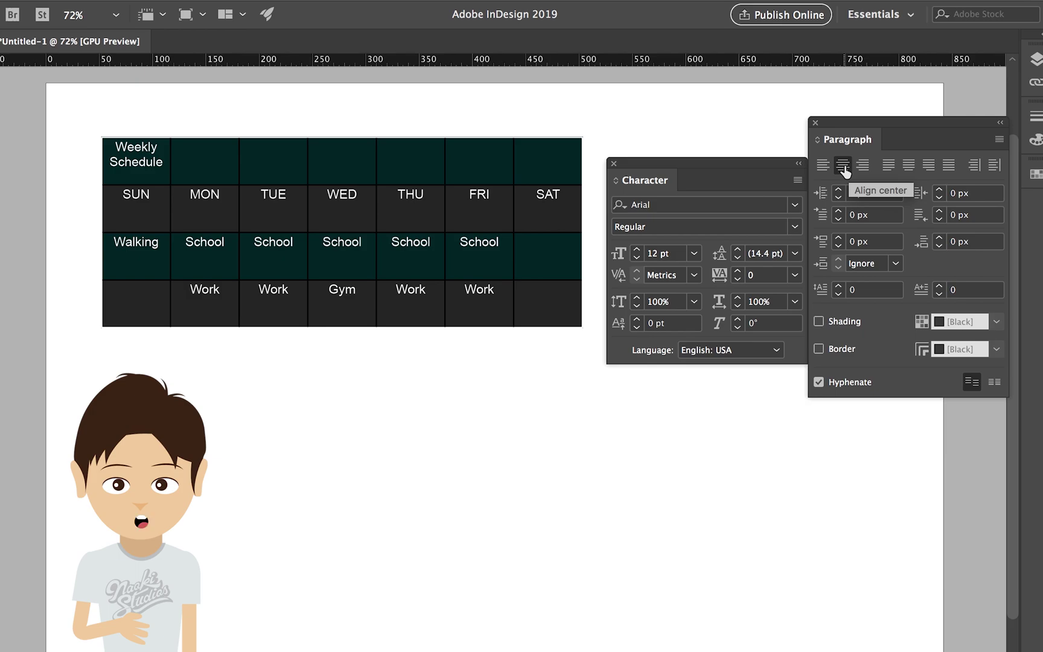
pyautogui.click(999, 124)
pyautogui.moveTo(761, 167); pyautogui.dragTo(943, 171)
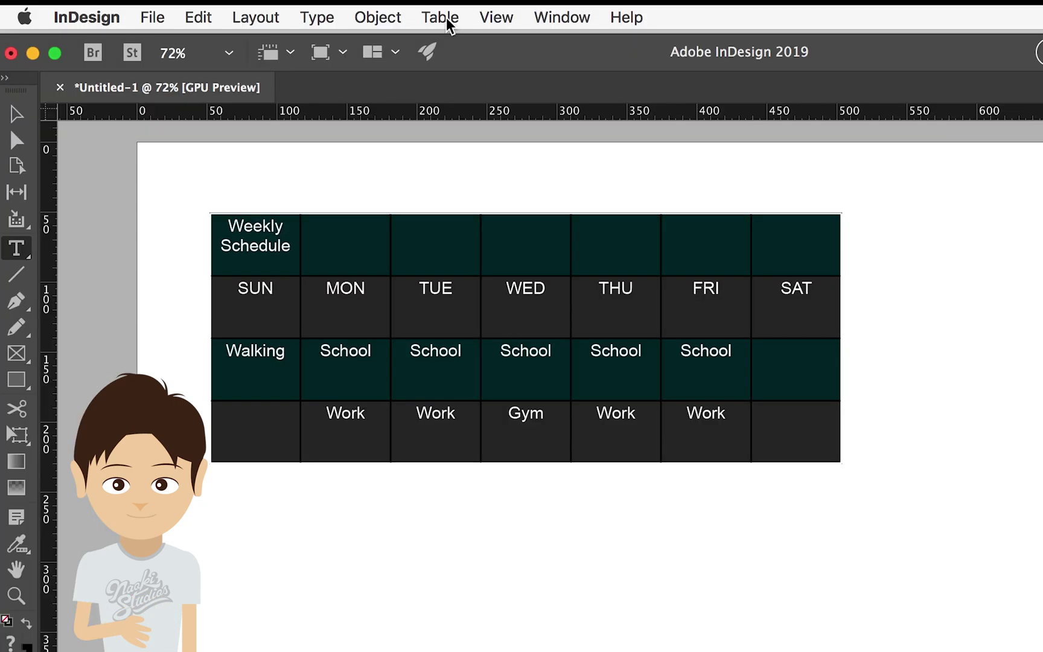
# Step: Set the vertical justification of all the table's cells to Align Center in the cell text options
pyautogui.click(445, 18)
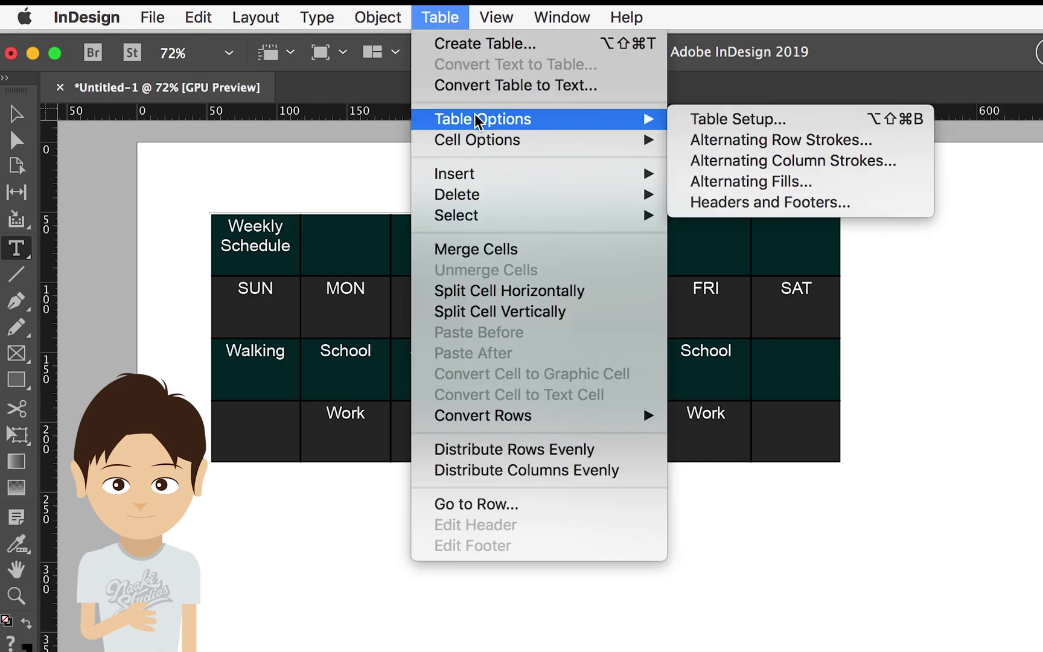
pyautogui.moveTo(478, 143)
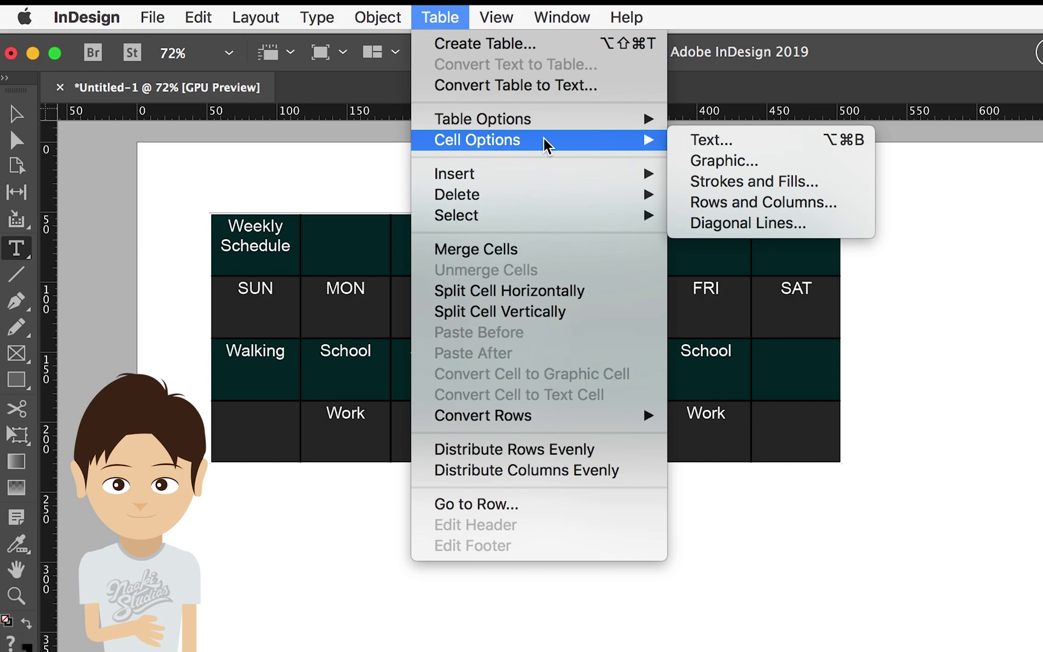
pyautogui.click(697, 145)
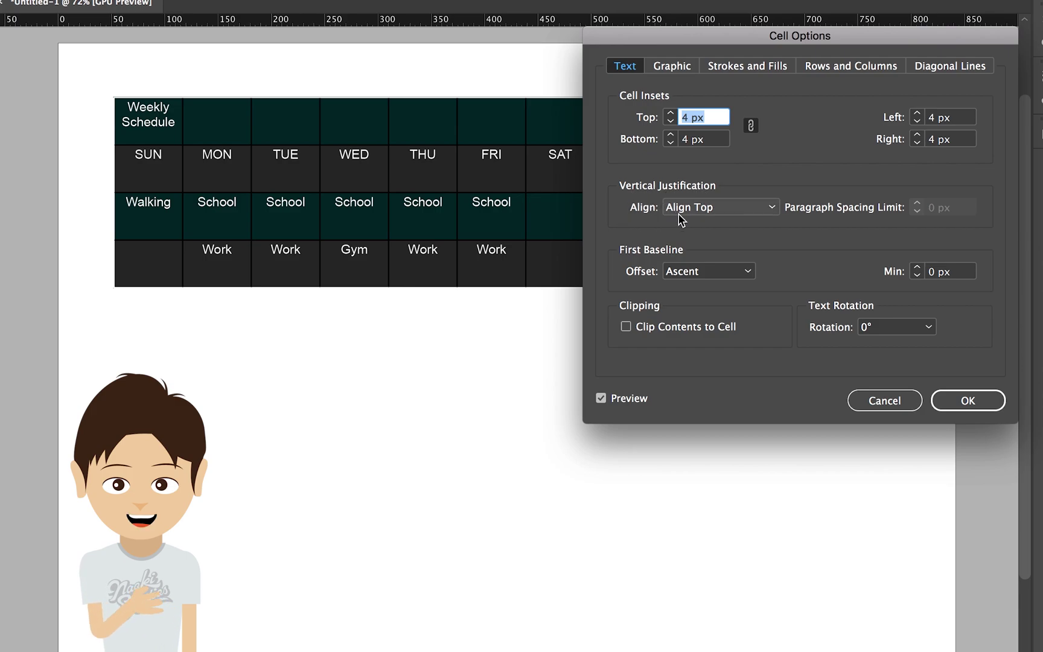
pyautogui.click(773, 208)
pyautogui.click(750, 248)
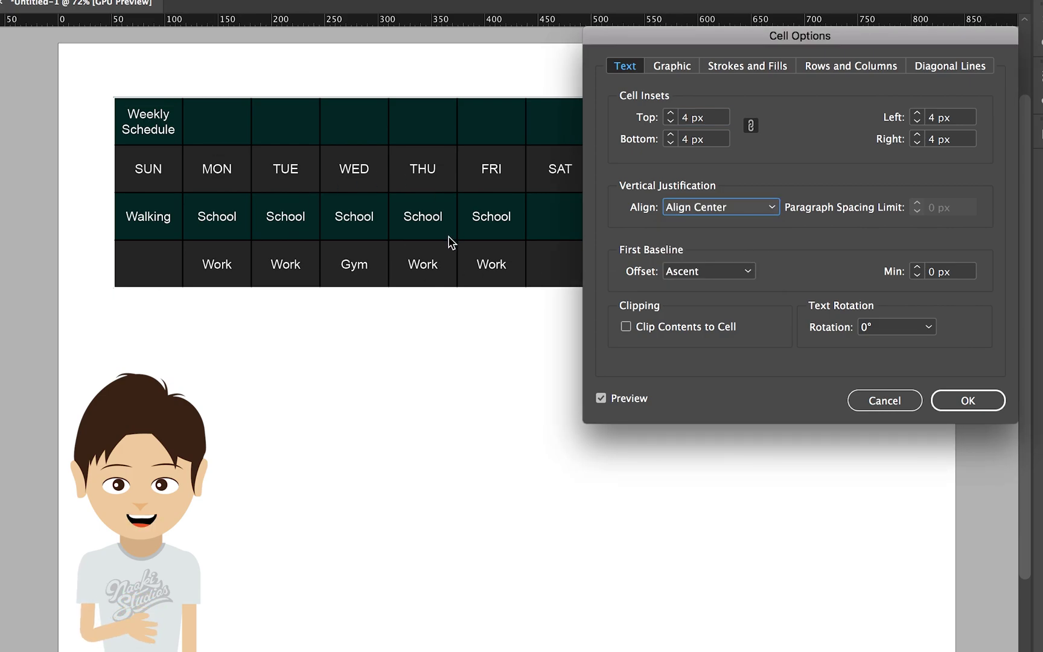
# Step: Apply the cell text options to the selected table cells
pyautogui.click(972, 401)
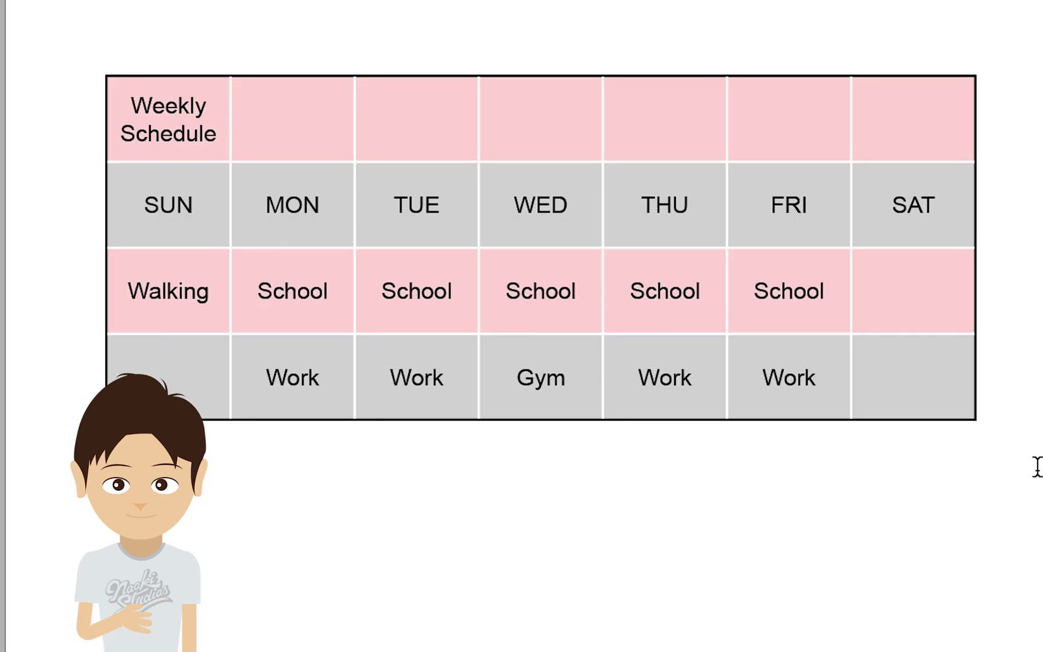
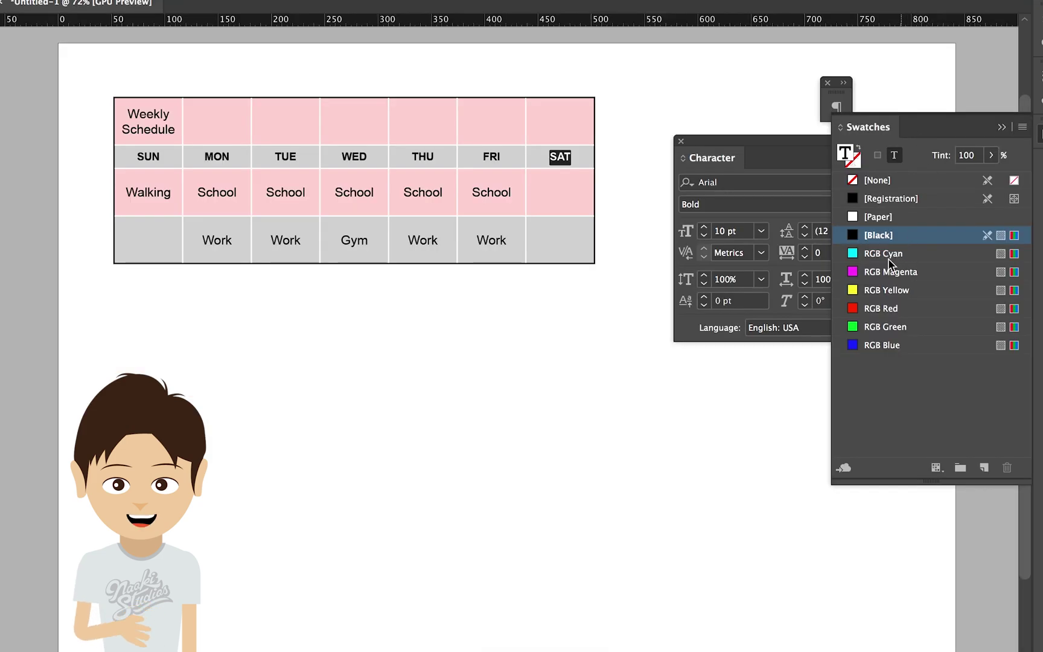
# Step: Colour the weekday names from SAT back to SUN with the Paper swatch and deselect the text
pyautogui.click(852, 218)
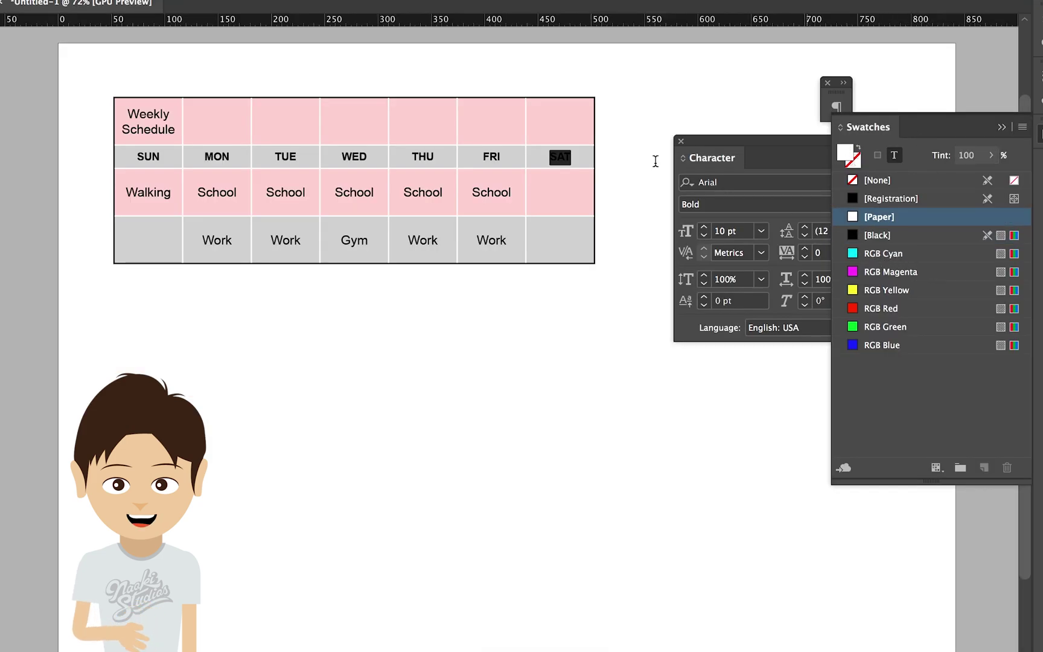
pyautogui.hotkey('shift', 'Tab')
pyautogui.click(847, 216)
pyautogui.hotkey('shift', 'Tab')
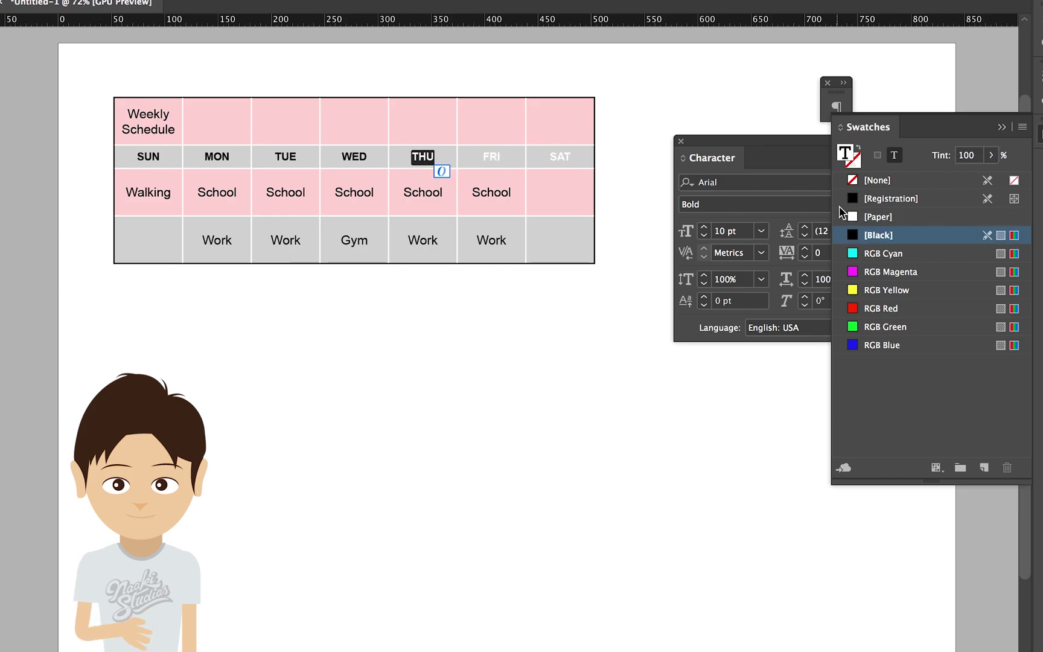
pyautogui.click(847, 216)
pyautogui.hotkey('shift', 'Tab')
pyautogui.click(847, 216)
pyautogui.hotkey('shift', 'Tab')
pyautogui.click(848, 216)
pyautogui.hotkey('shift', 'Tab')
pyautogui.click(847, 216)
pyautogui.hotkey('shift', 'Tab')
pyautogui.click(847, 216)
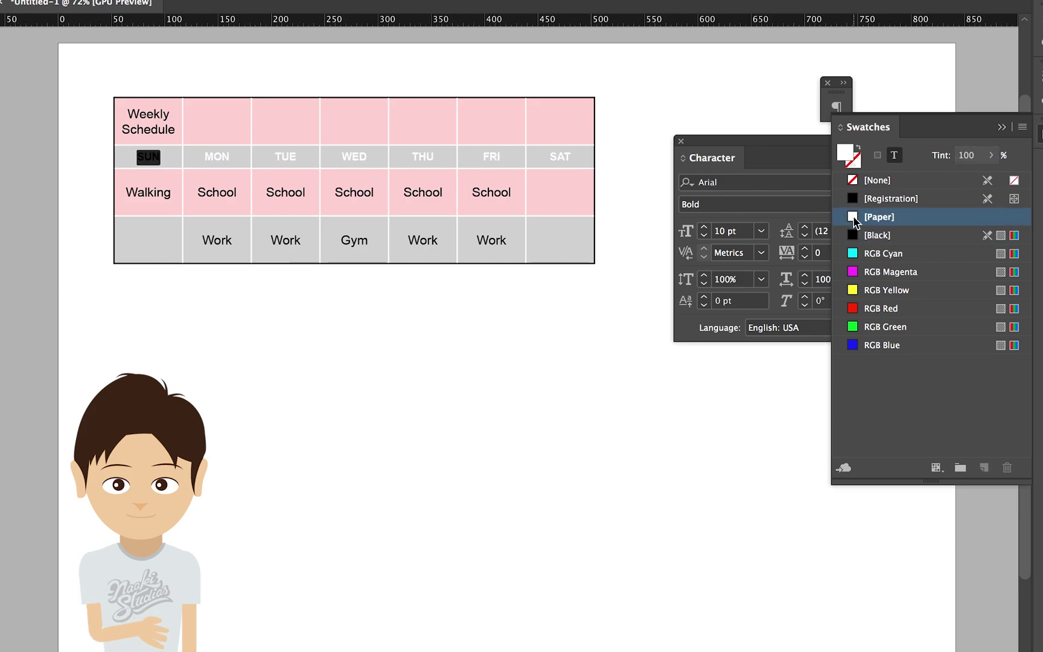
pyautogui.press('F5')
pyautogui.click(205, 68)
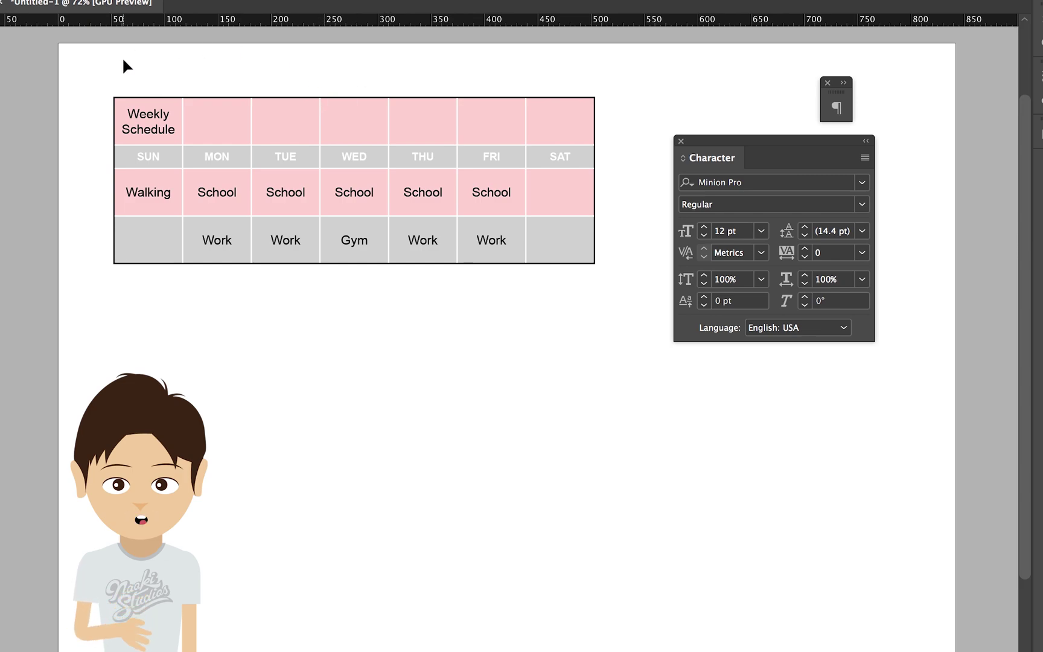
# Step: Set the stroke weight of the whole table's outer border to 0 pt, leaving the inner lines out of the change
pyautogui.click(15, 124)
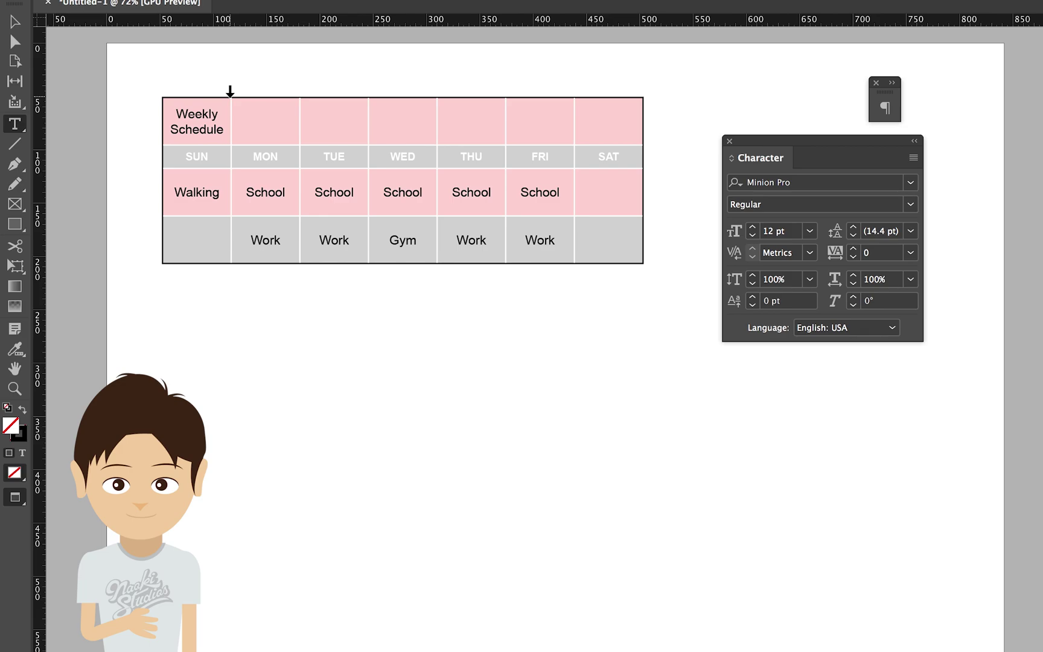
pyautogui.moveTo(230, 90); pyautogui.dragTo(689, 167)
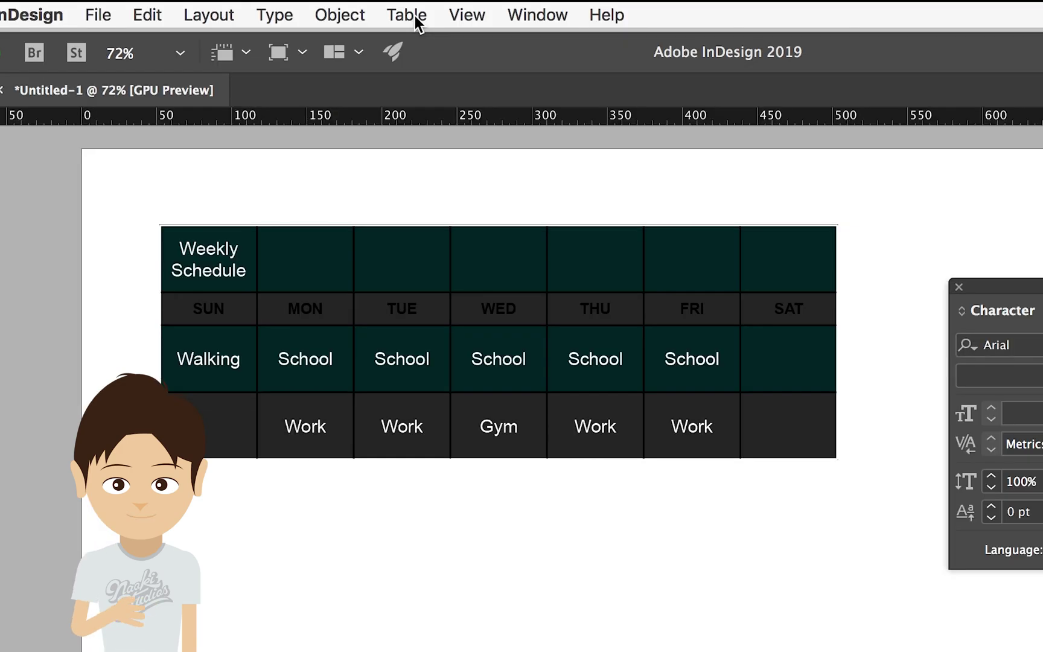
pyautogui.click(415, 16)
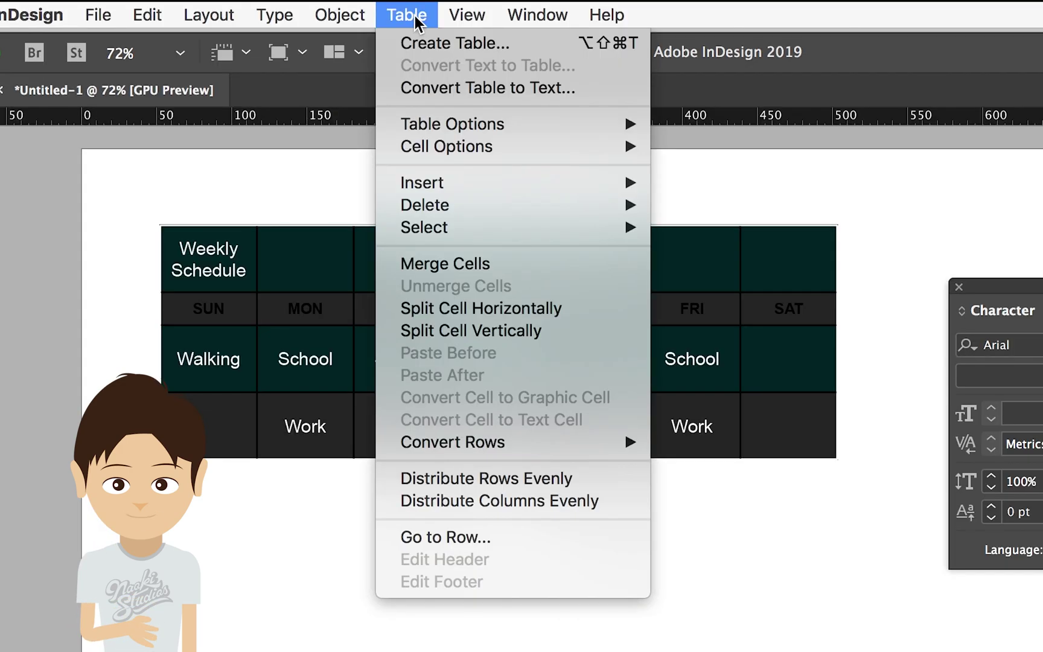
pyautogui.moveTo(465, 147)
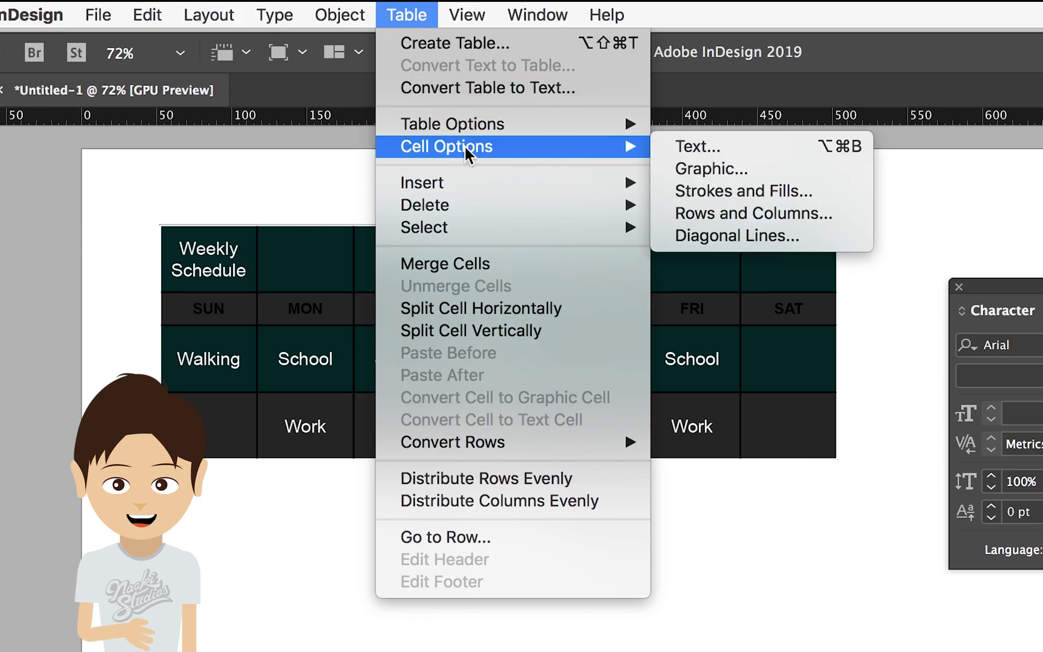
pyautogui.click(718, 192)
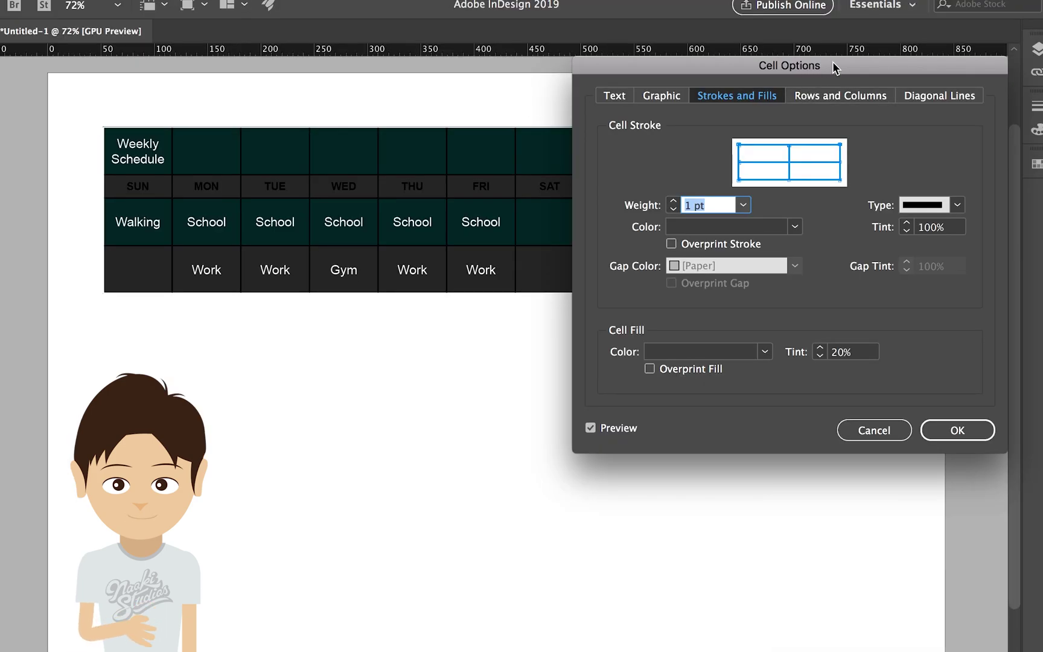
pyautogui.moveTo(832, 62)
pyautogui.mouseDown()
pyautogui.moveTo(826, 53)
pyautogui.moveTo(840, 47)
pyautogui.mouseUp()
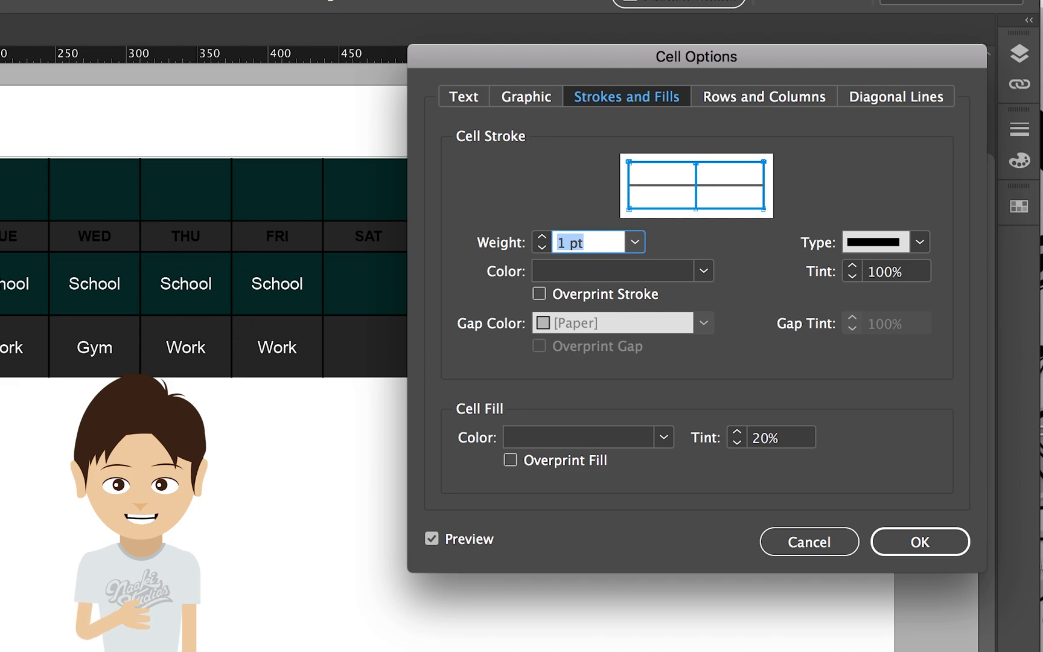
pyautogui.click(696, 175)
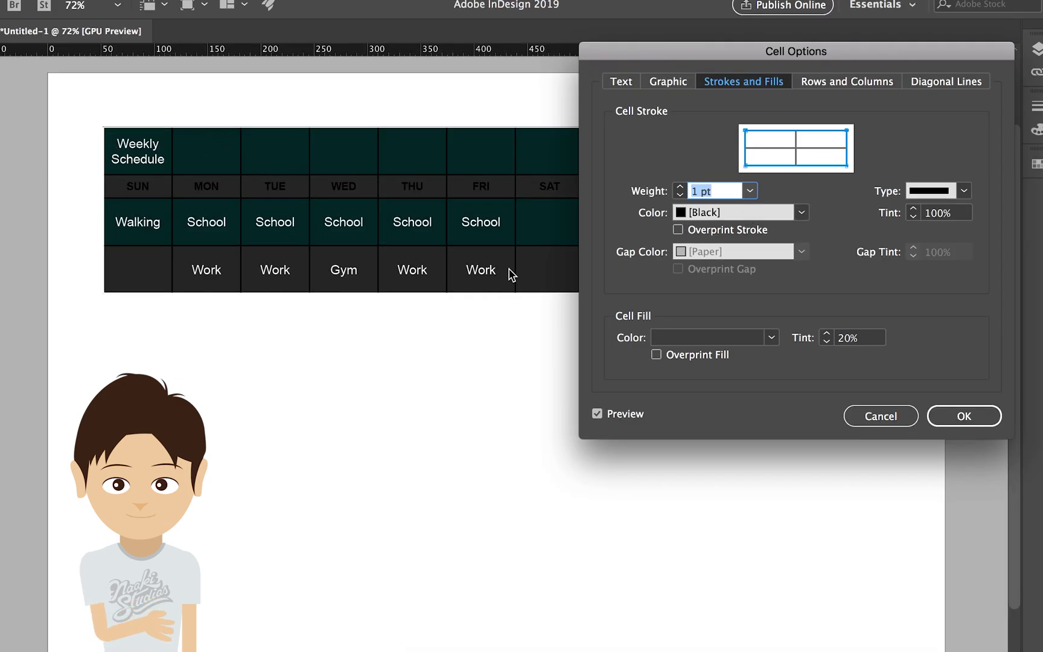
pyautogui.click(749, 190)
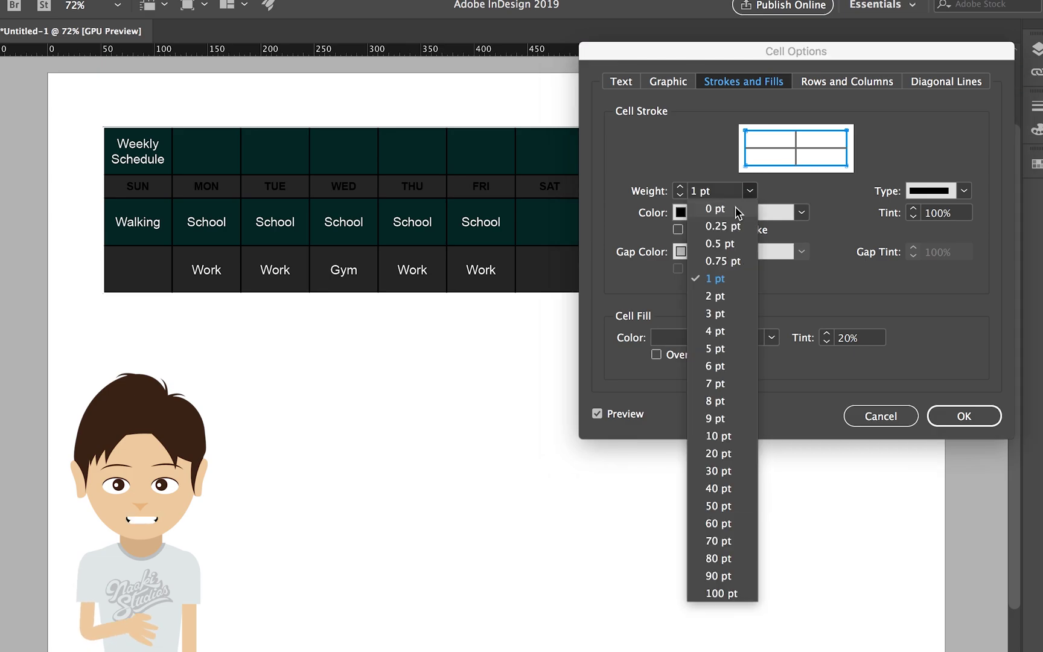
pyautogui.click(738, 210)
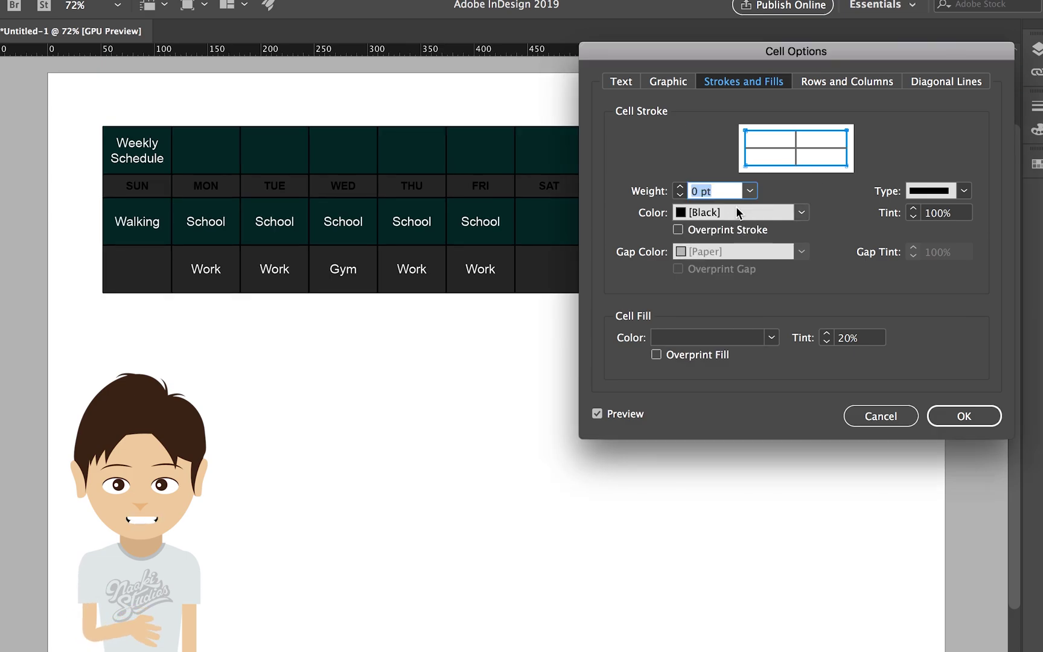
pyautogui.click(989, 421)
pyautogui.click(570, 357)
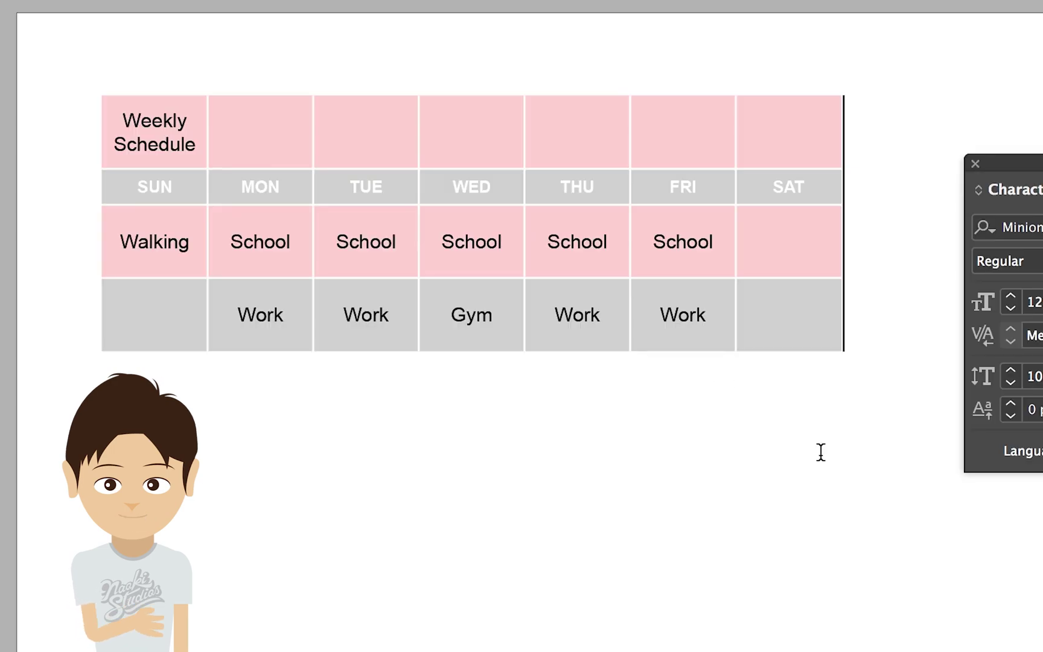
pyautogui.click(665, 524)
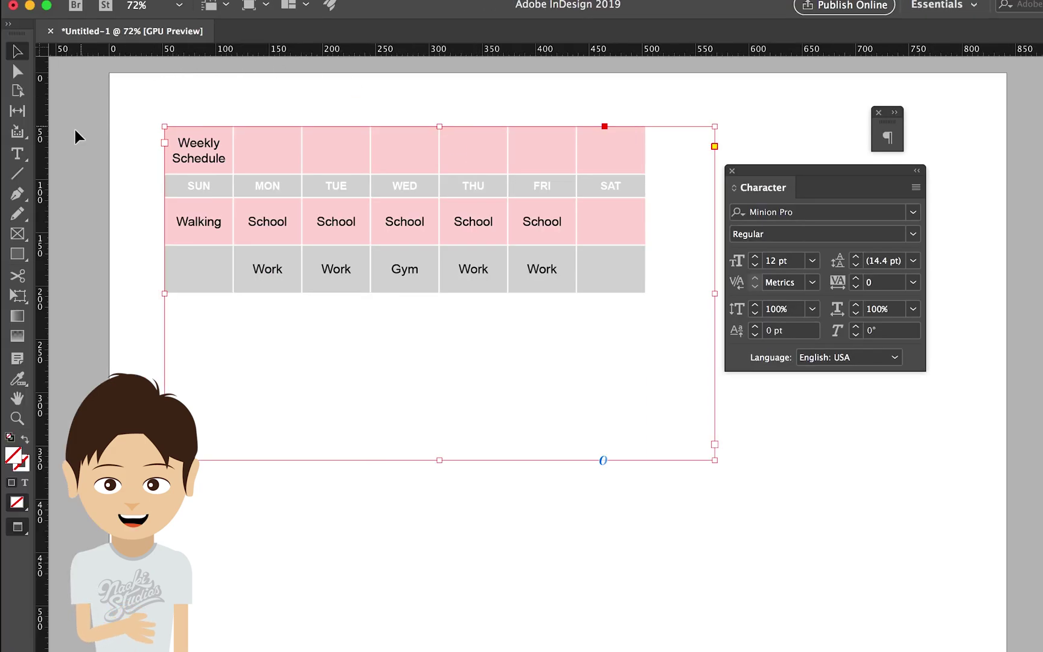
# Step: Merge all cells of the table's first row into a single Weekly Schedule cell
pyautogui.click(19, 156)
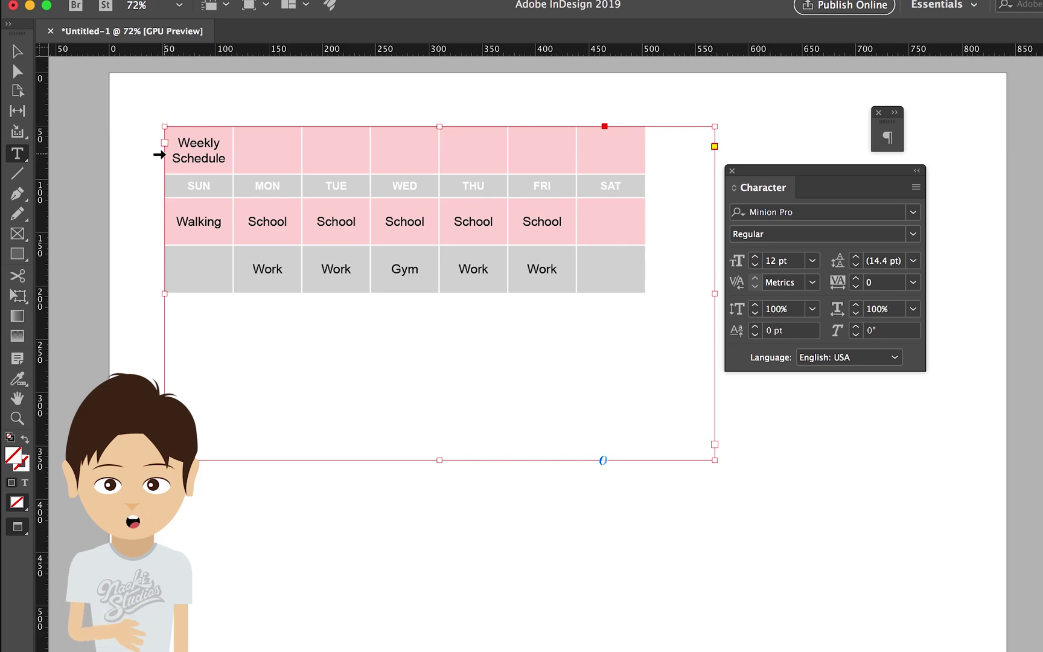
pyautogui.click(158, 154)
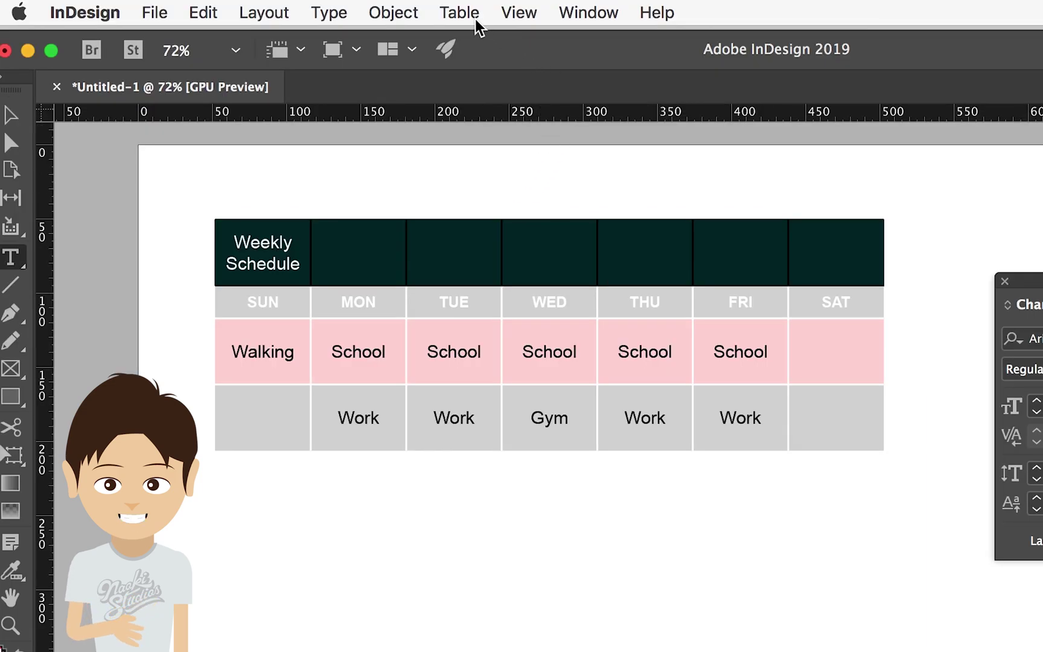
pyautogui.click(458, 13)
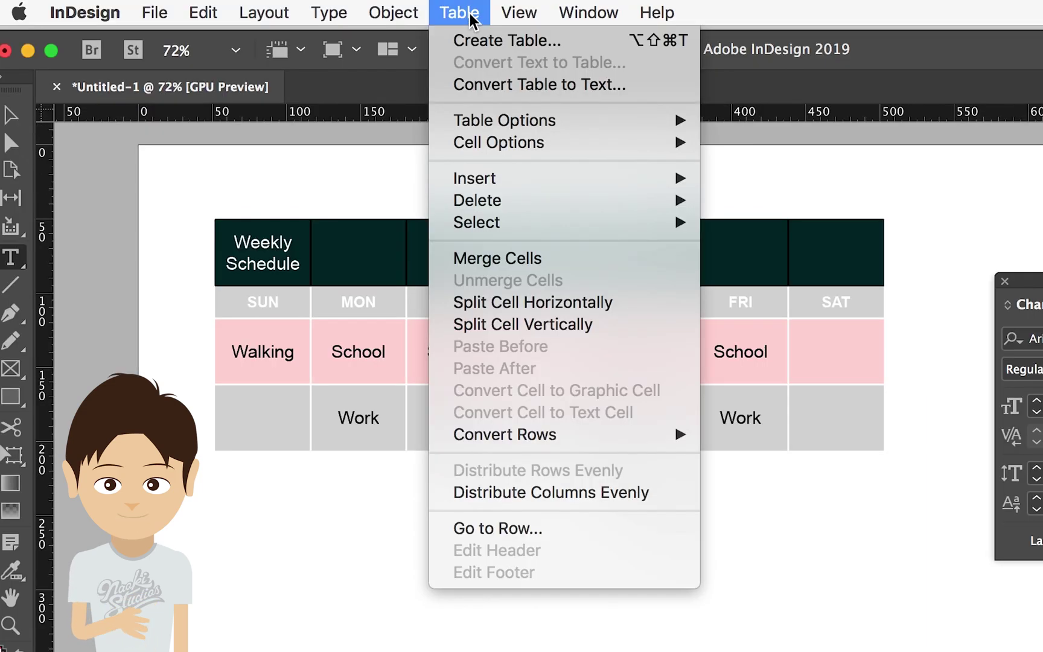
pyautogui.click(524, 264)
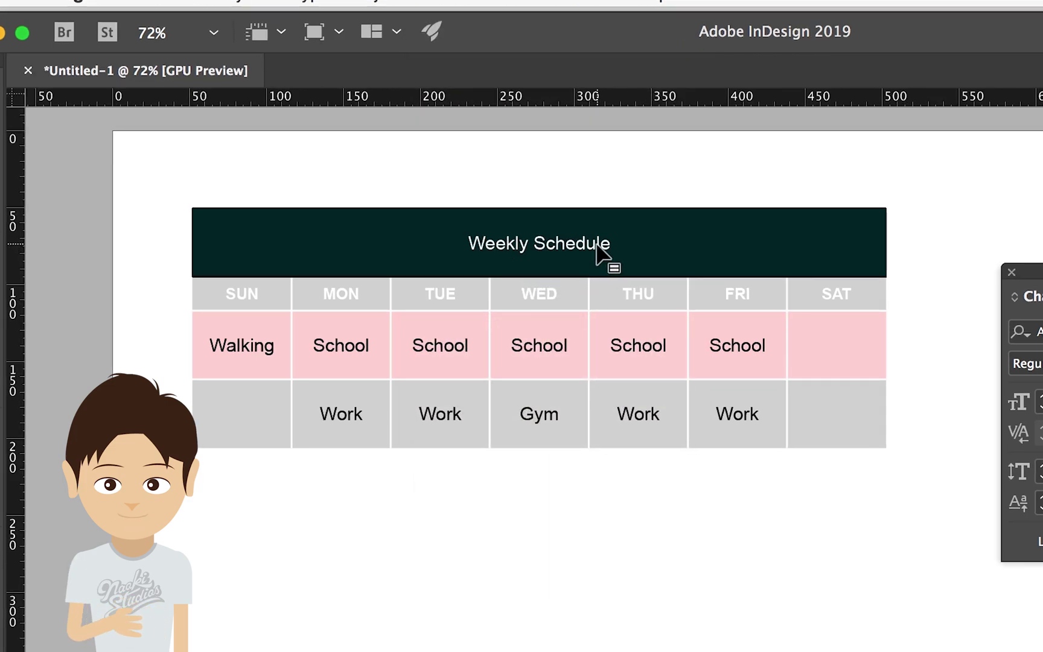
pyautogui.click(1, 112)
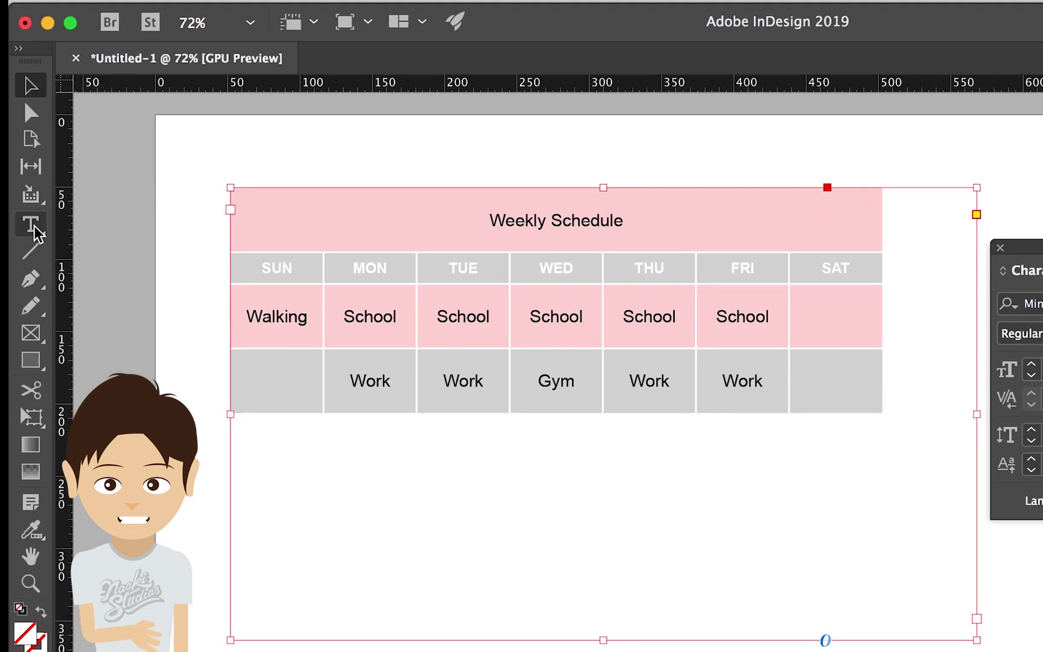
# Step: Fill the merged Weekly Schedule row with the RGB Yellow swatch
pyautogui.click(34, 228)
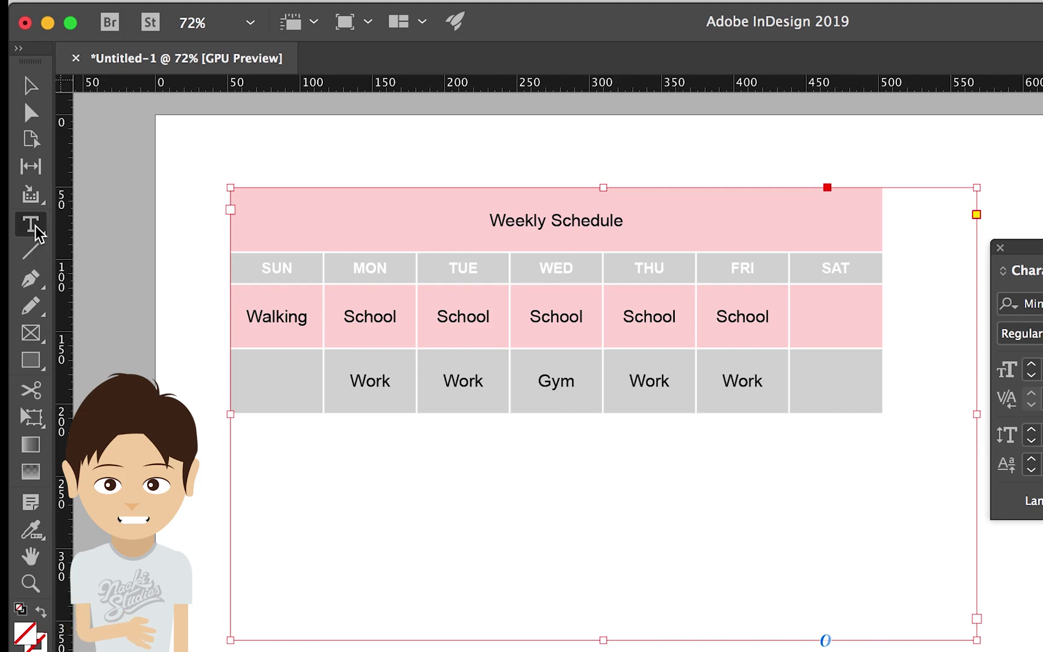
pyautogui.click(225, 227)
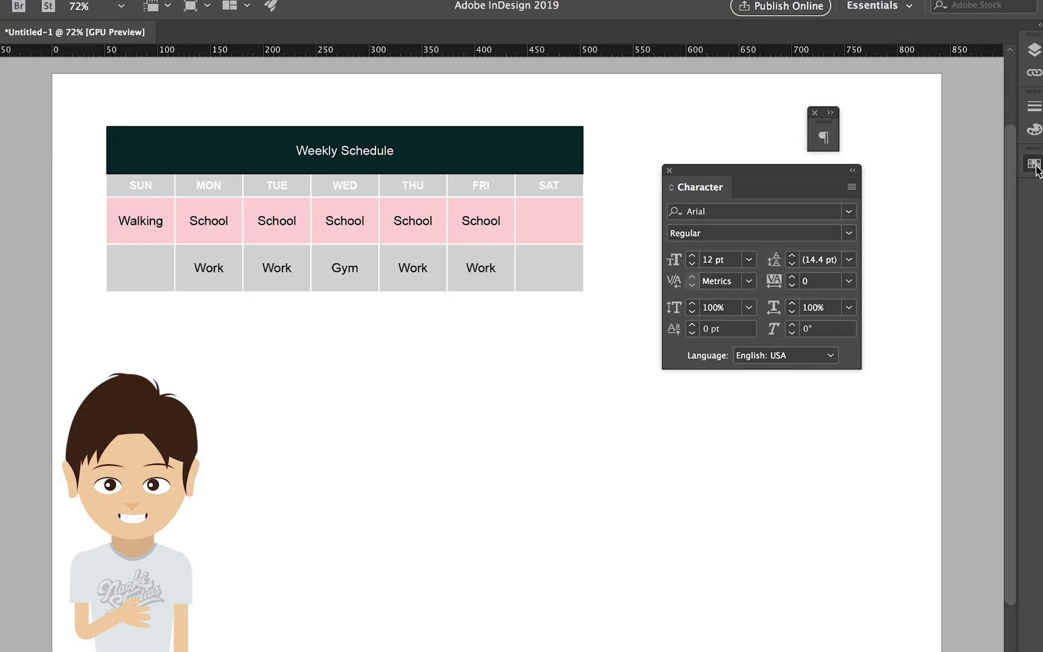
pyautogui.click(1034, 163)
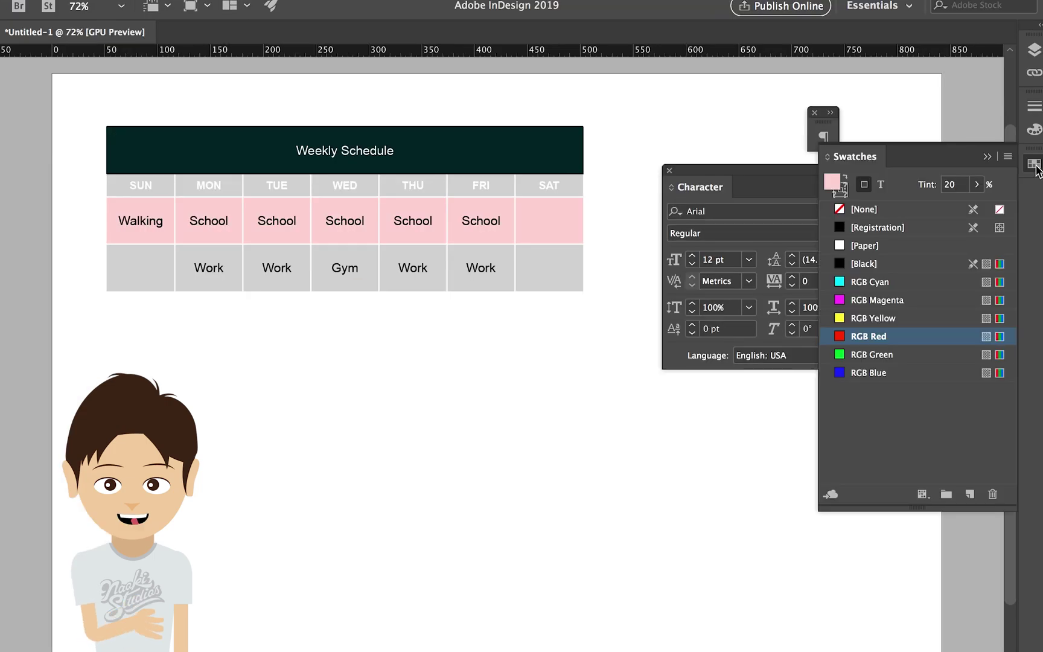
pyautogui.click(843, 320)
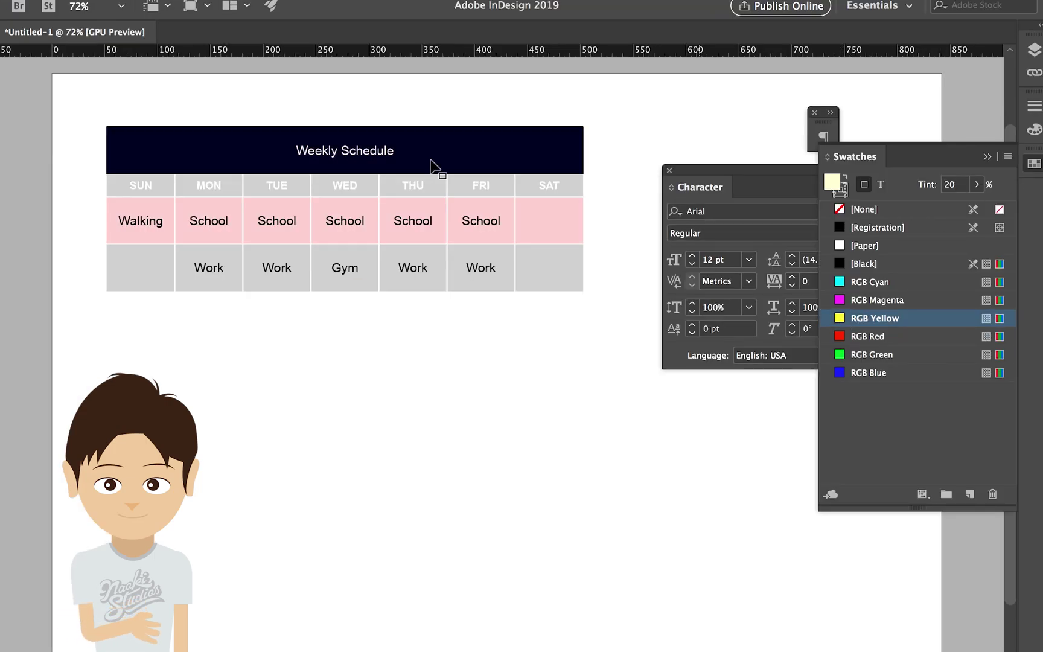
pyautogui.click(410, 290)
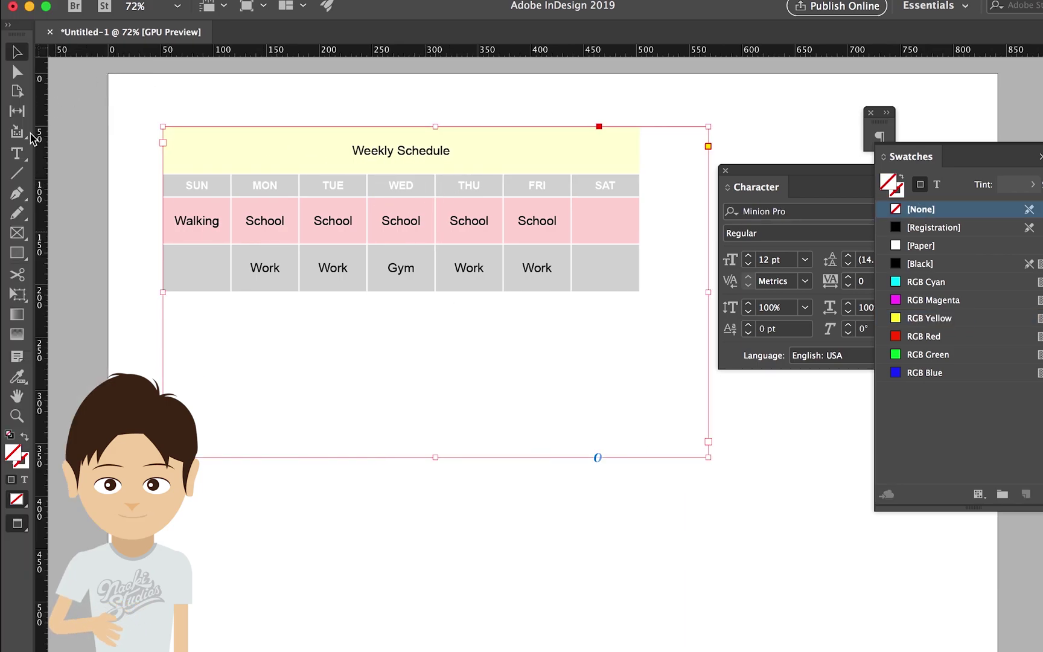
# Step: Change the font style of the Weekly Schedule title text to Bold
pyautogui.press('t')
pyautogui.doubleClick(381, 149)
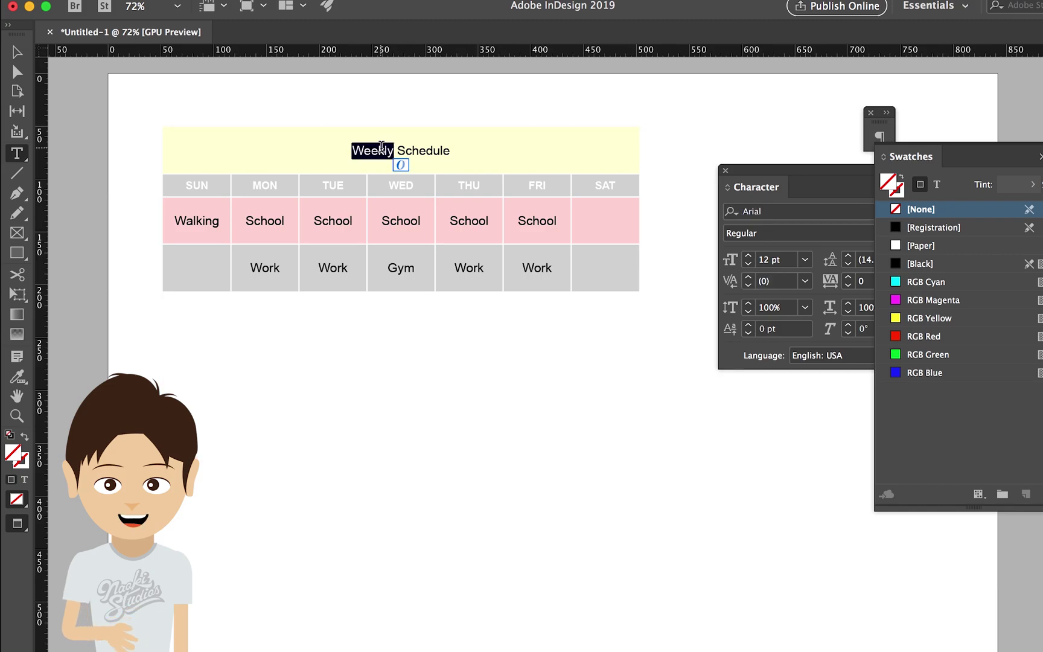
pyautogui.tripleClick(381, 148)
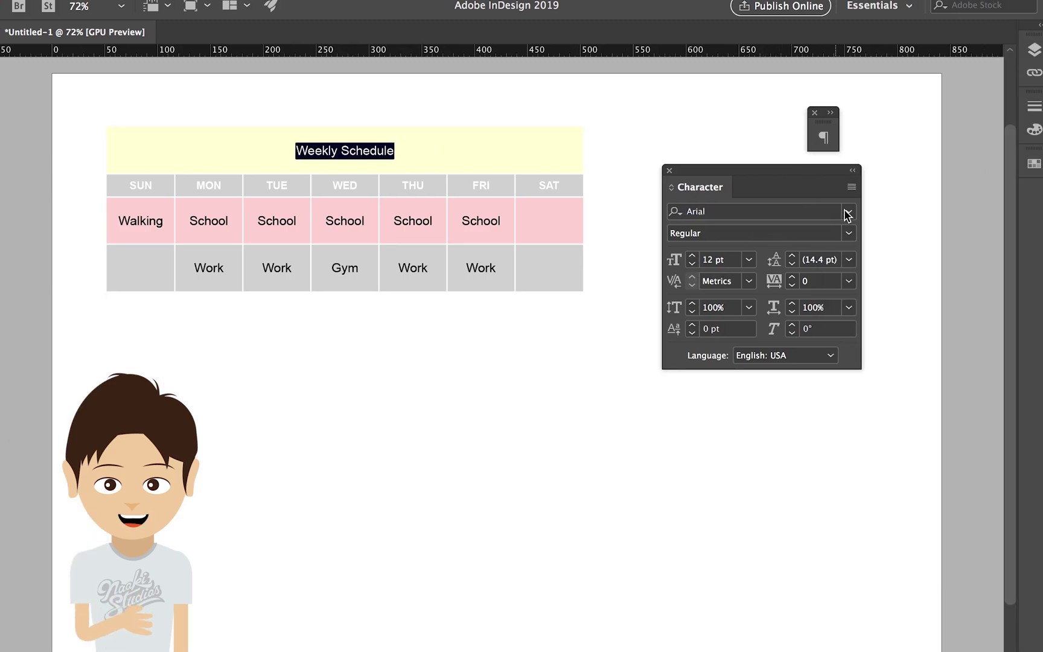
pyautogui.click(848, 234)
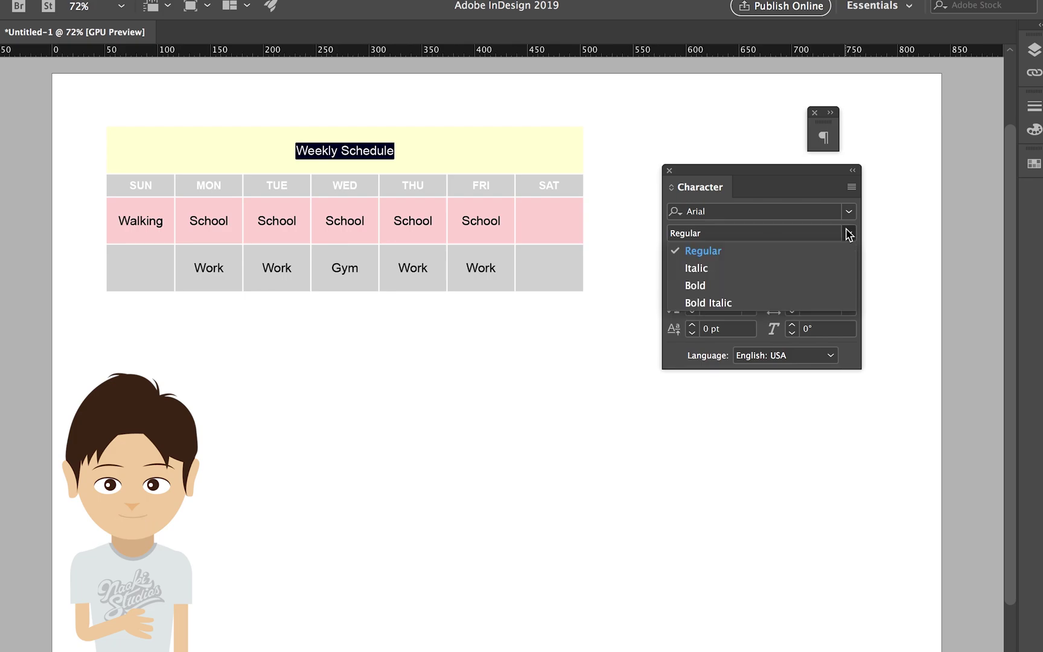
pyautogui.click(758, 289)
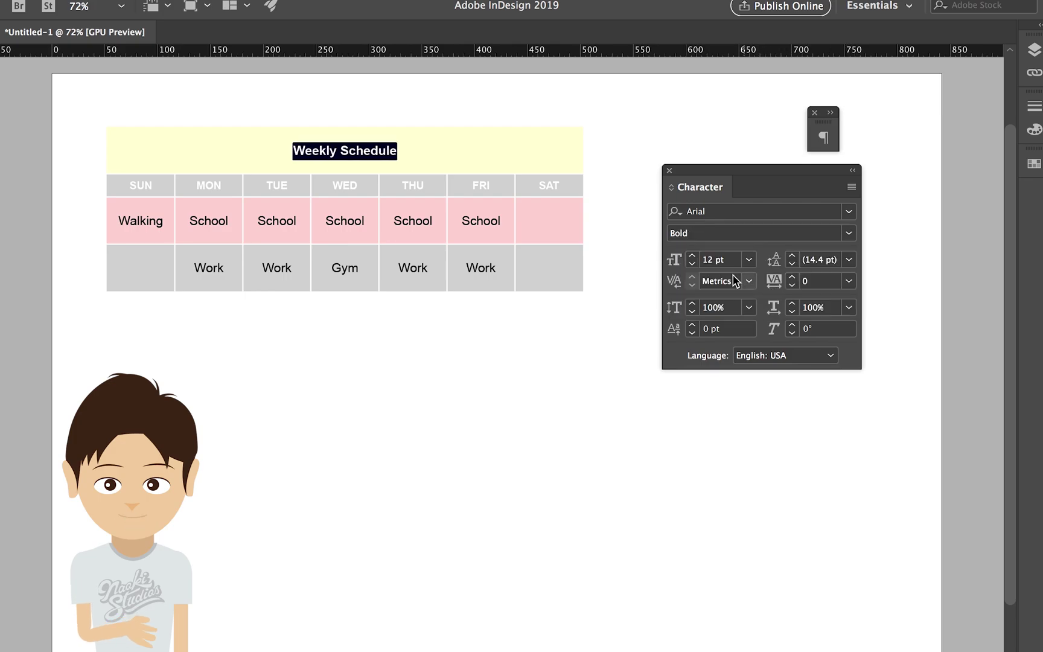
# Step: Increase the Weekly Schedule title's font size to 21 pt and finish editing the text
pyautogui.click(693, 256)
pyautogui.click(693, 257)
pyautogui.click(693, 256)
pyautogui.click(693, 256)
pyautogui.click(693, 256)
pyautogui.click(693, 256)
pyautogui.click(693, 257)
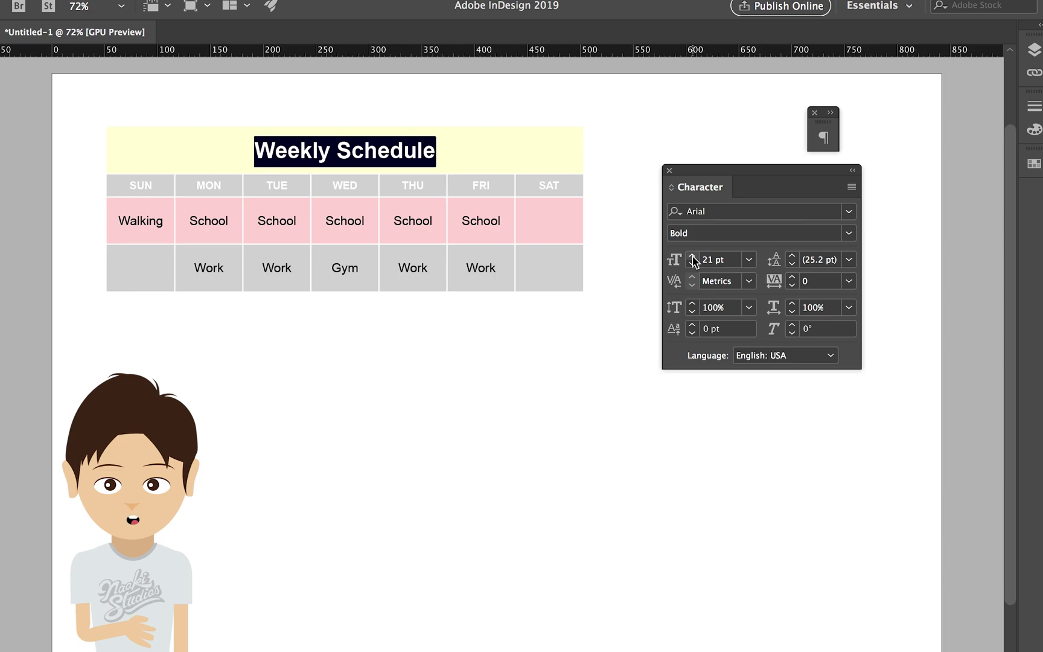
pyautogui.press('Escape')
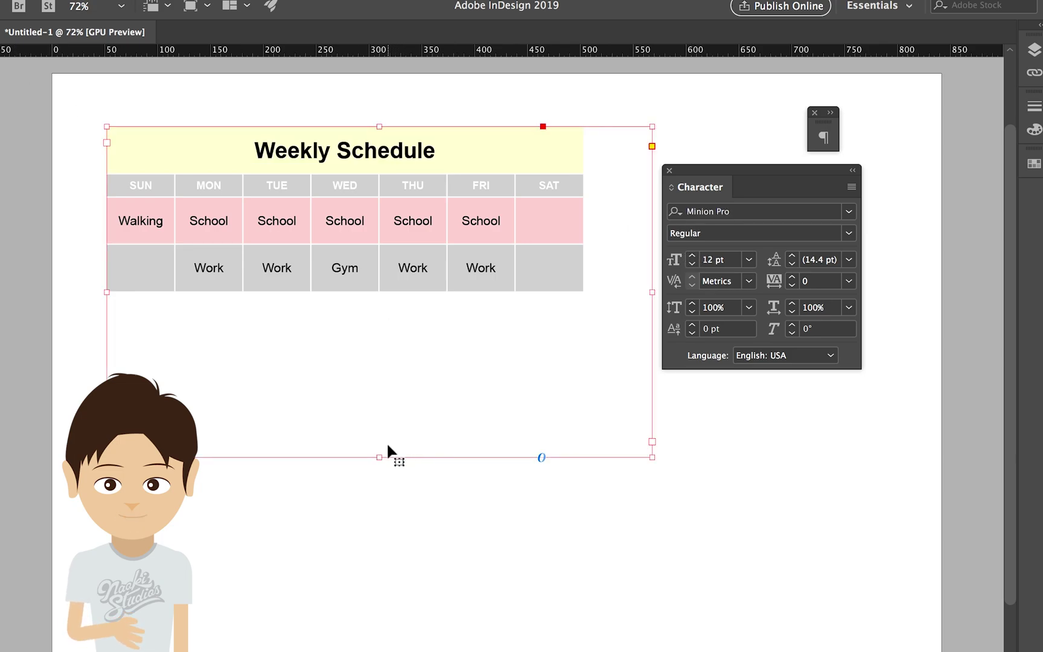
# Step: Reduce the text frame's height and width to fit closer around the table, and collapse the Character panel
pyautogui.moveTo(380, 457); pyautogui.dragTo(380, 317)
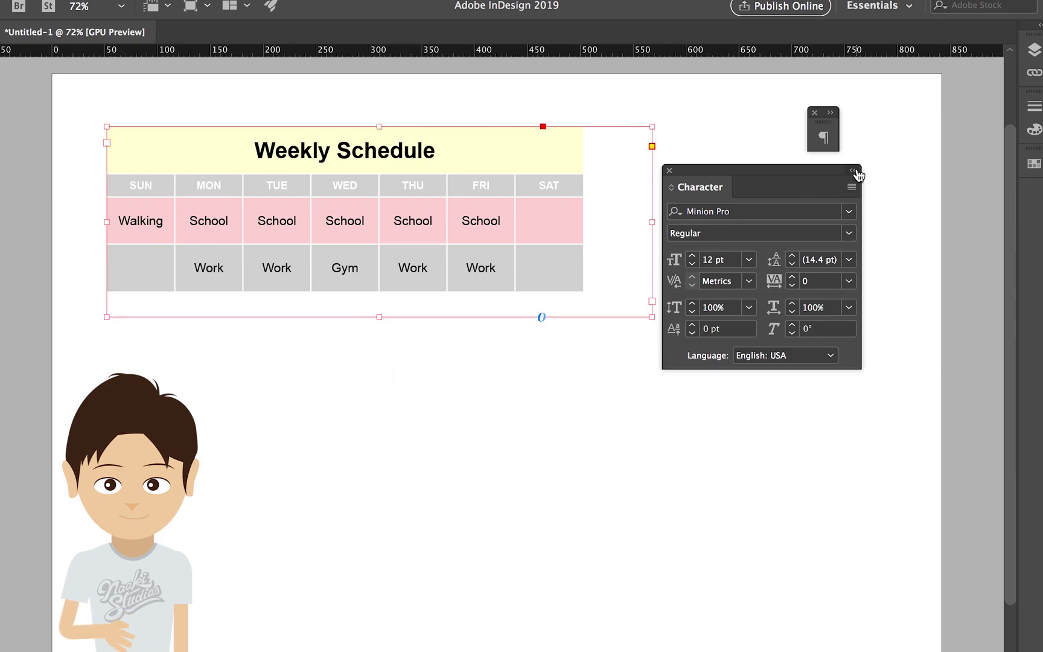
pyautogui.click(853, 170)
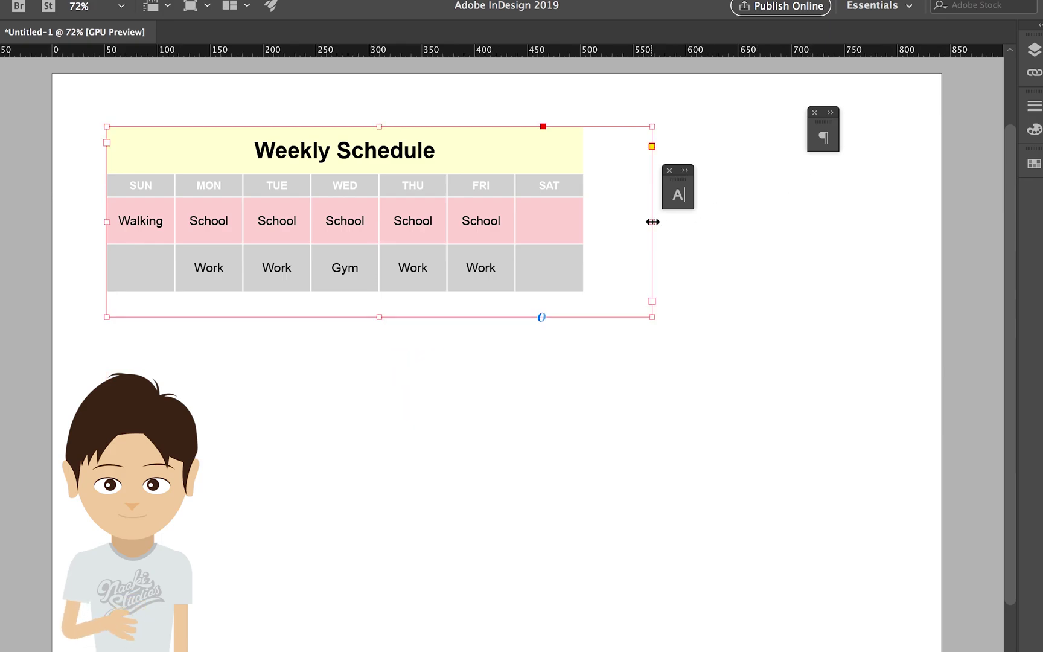
pyautogui.moveTo(652, 222); pyautogui.dragTo(611, 222)
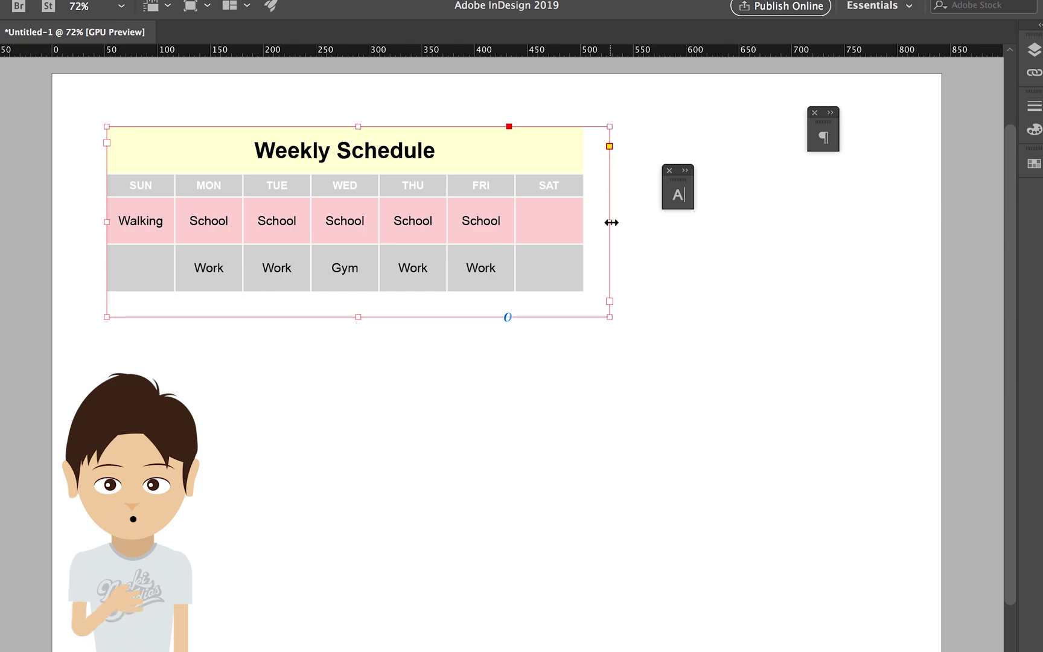
# Step: Scale the text frame and its contents proportionally until the table is about 750 px wide, and centre it horizontally on the page
pyautogui.moveTo(610, 317); pyautogui.dragTo(786, 442)
pyautogui.press('super+z')
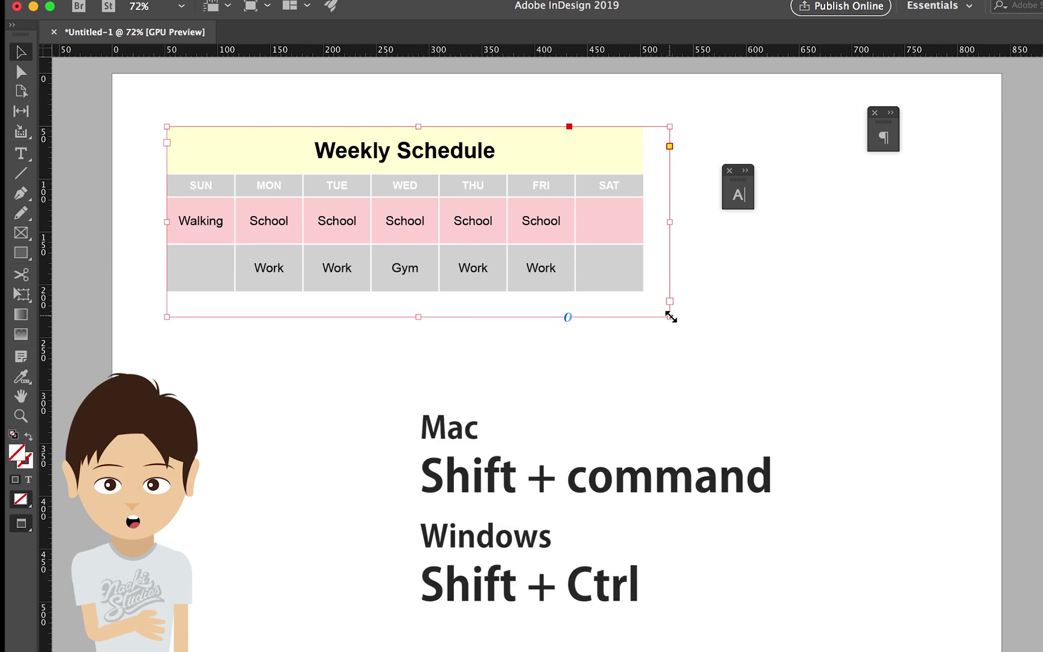
pyautogui.moveTo(670, 316); pyautogui.dragTo(852, 448)
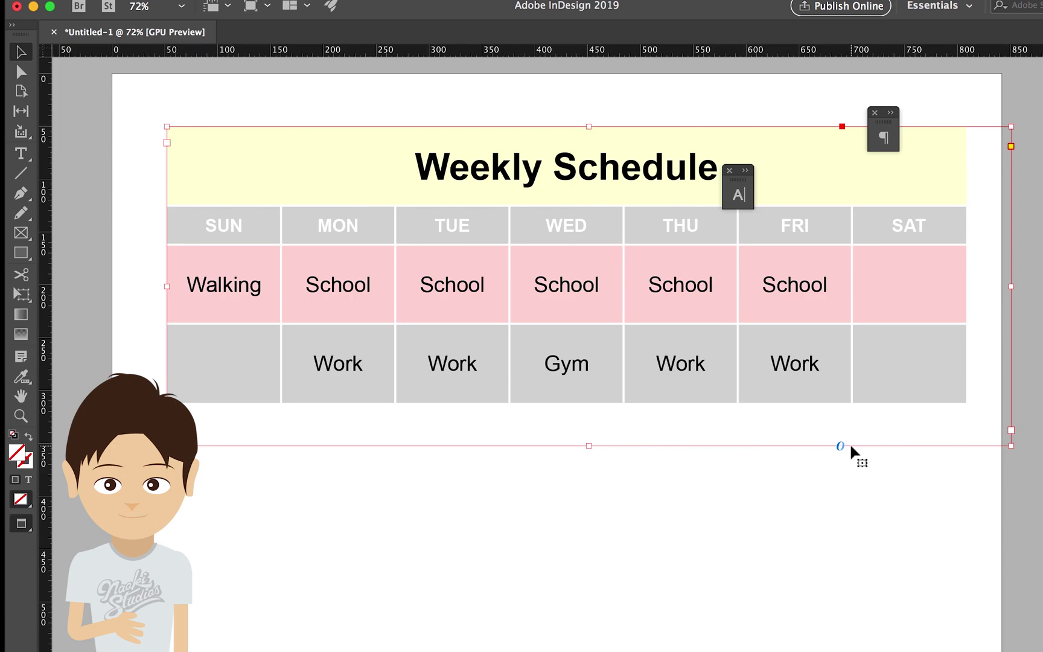
pyautogui.moveTo(850, 400); pyautogui.dragTo(826, 396)
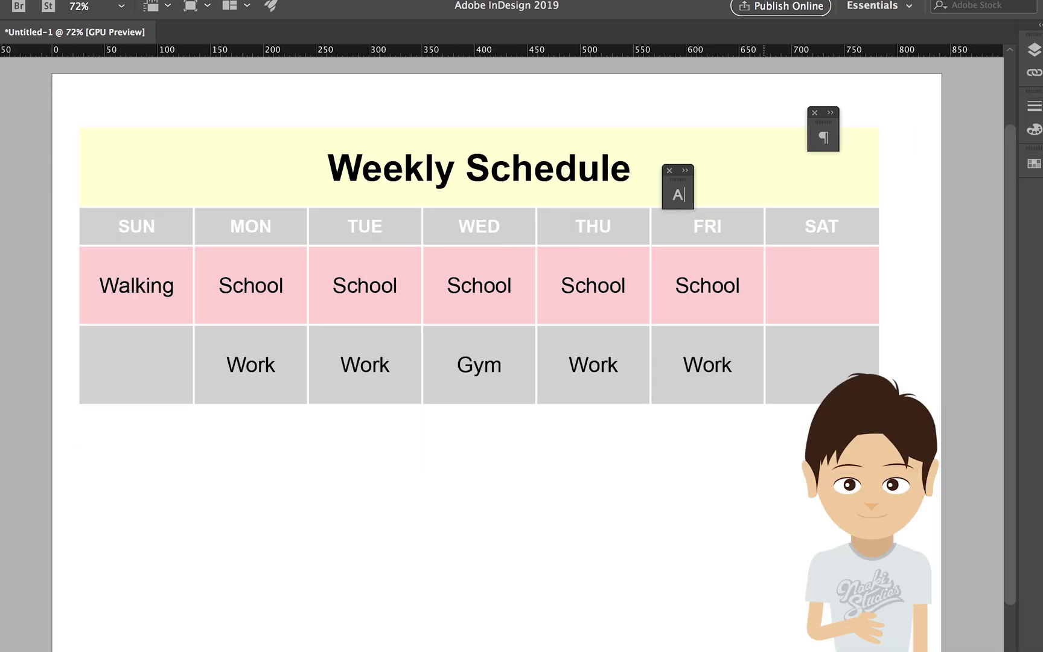